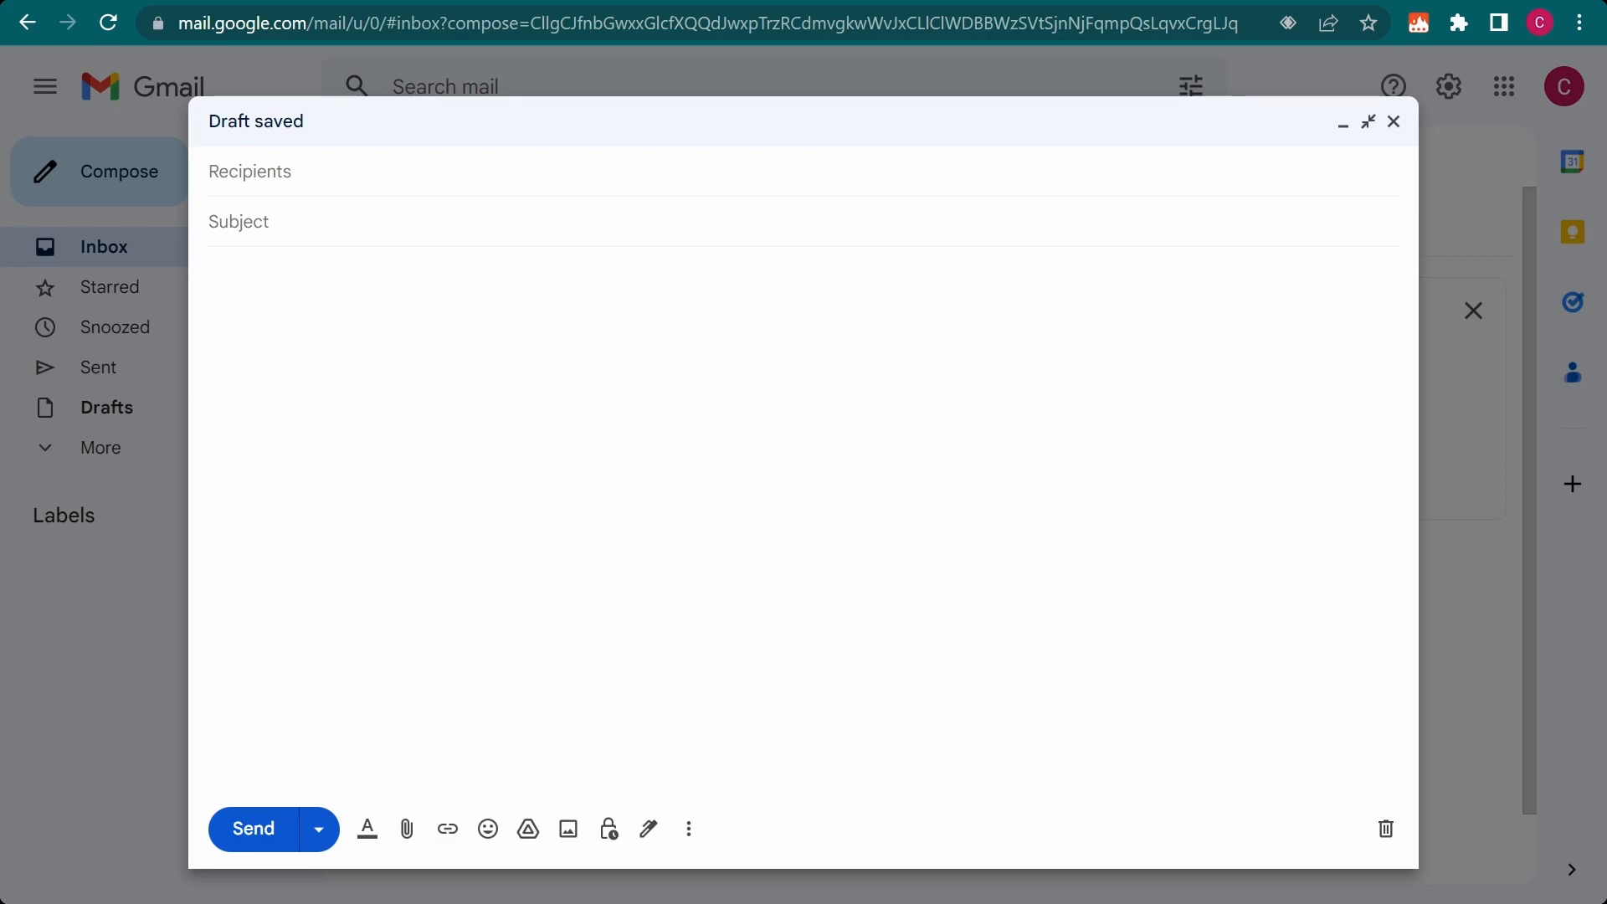
Insert the styled text sample snippet into the message body using its /style shortcut
type("/style")
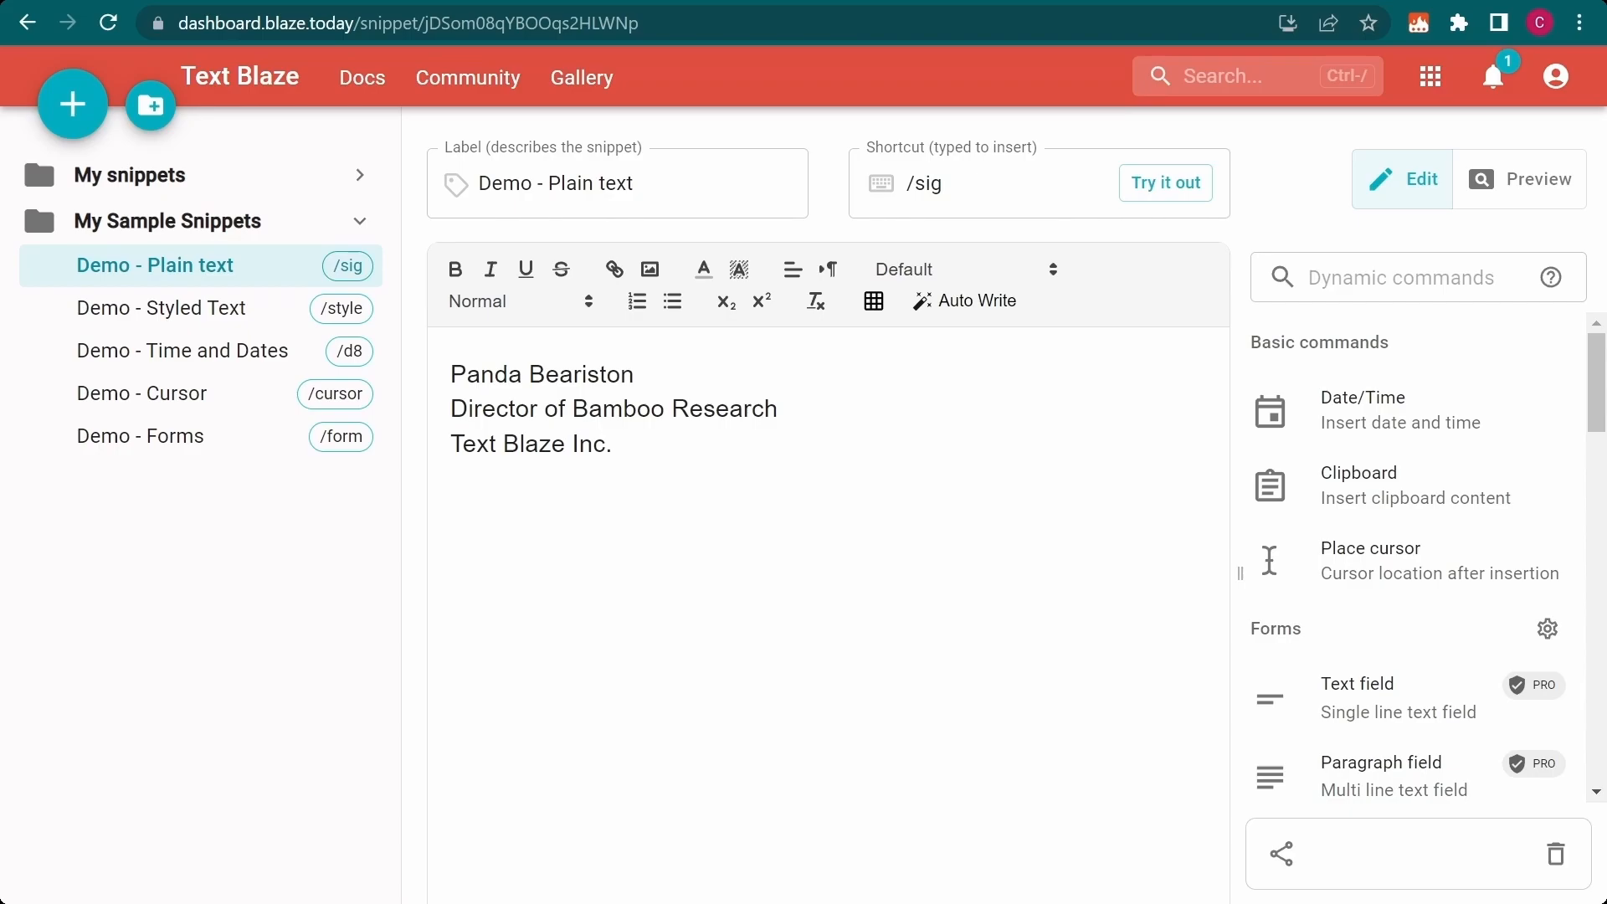
In the Text Blaze dashboard, review the My Sample Snippets and My snippets folders with their trigger option, and open the Signature snippet
left_click(276, 223)
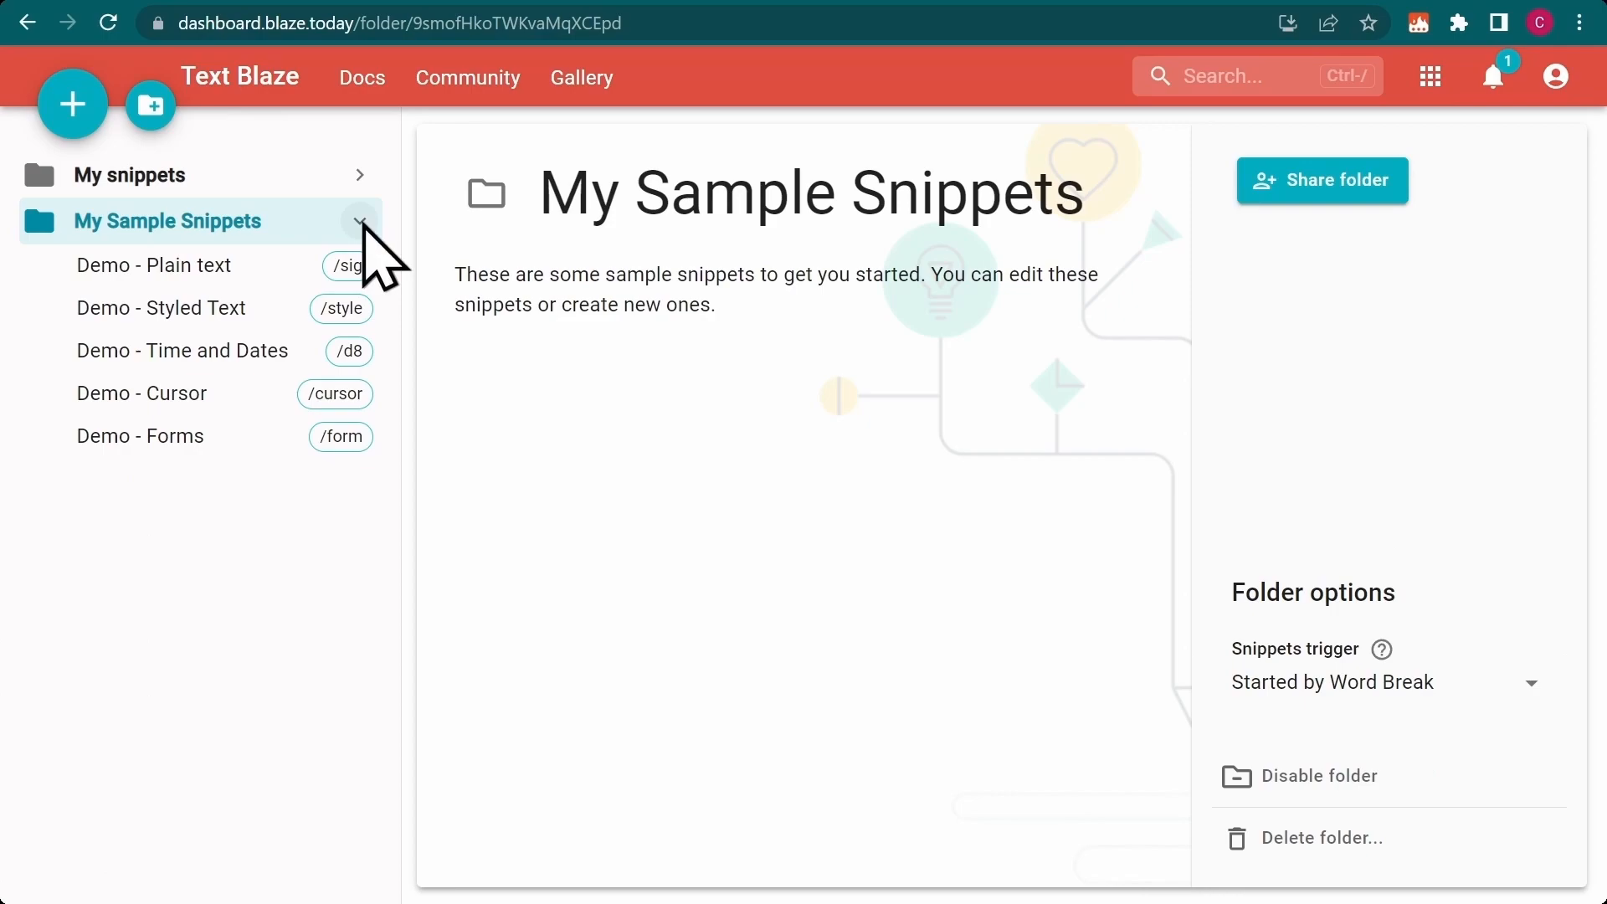
left_click(360, 223)
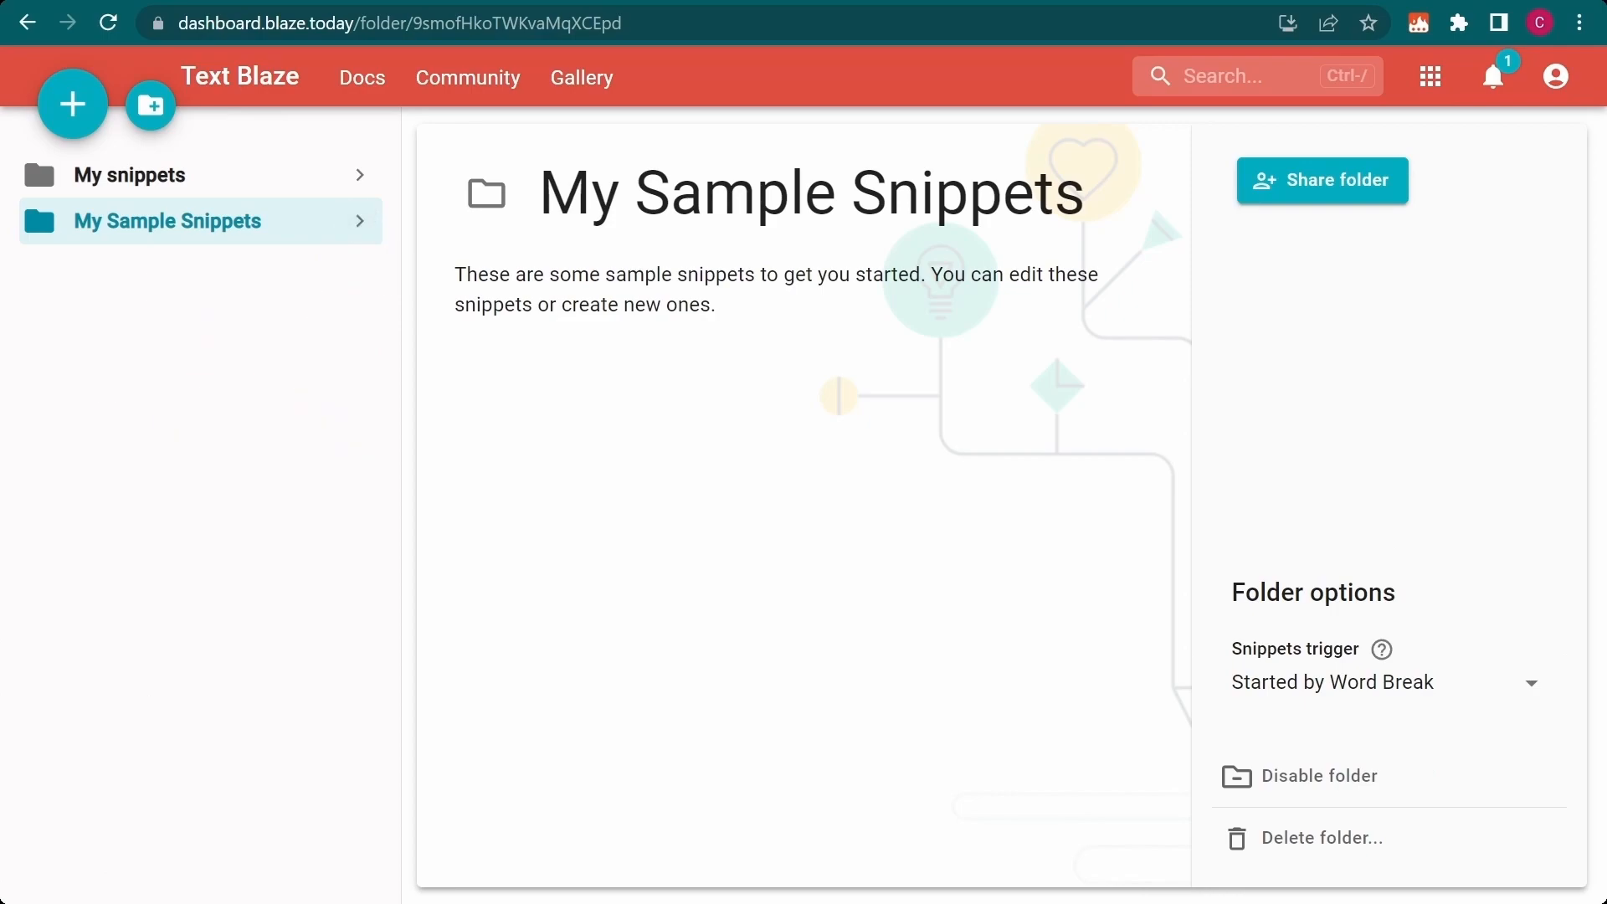
left_click(266, 176)
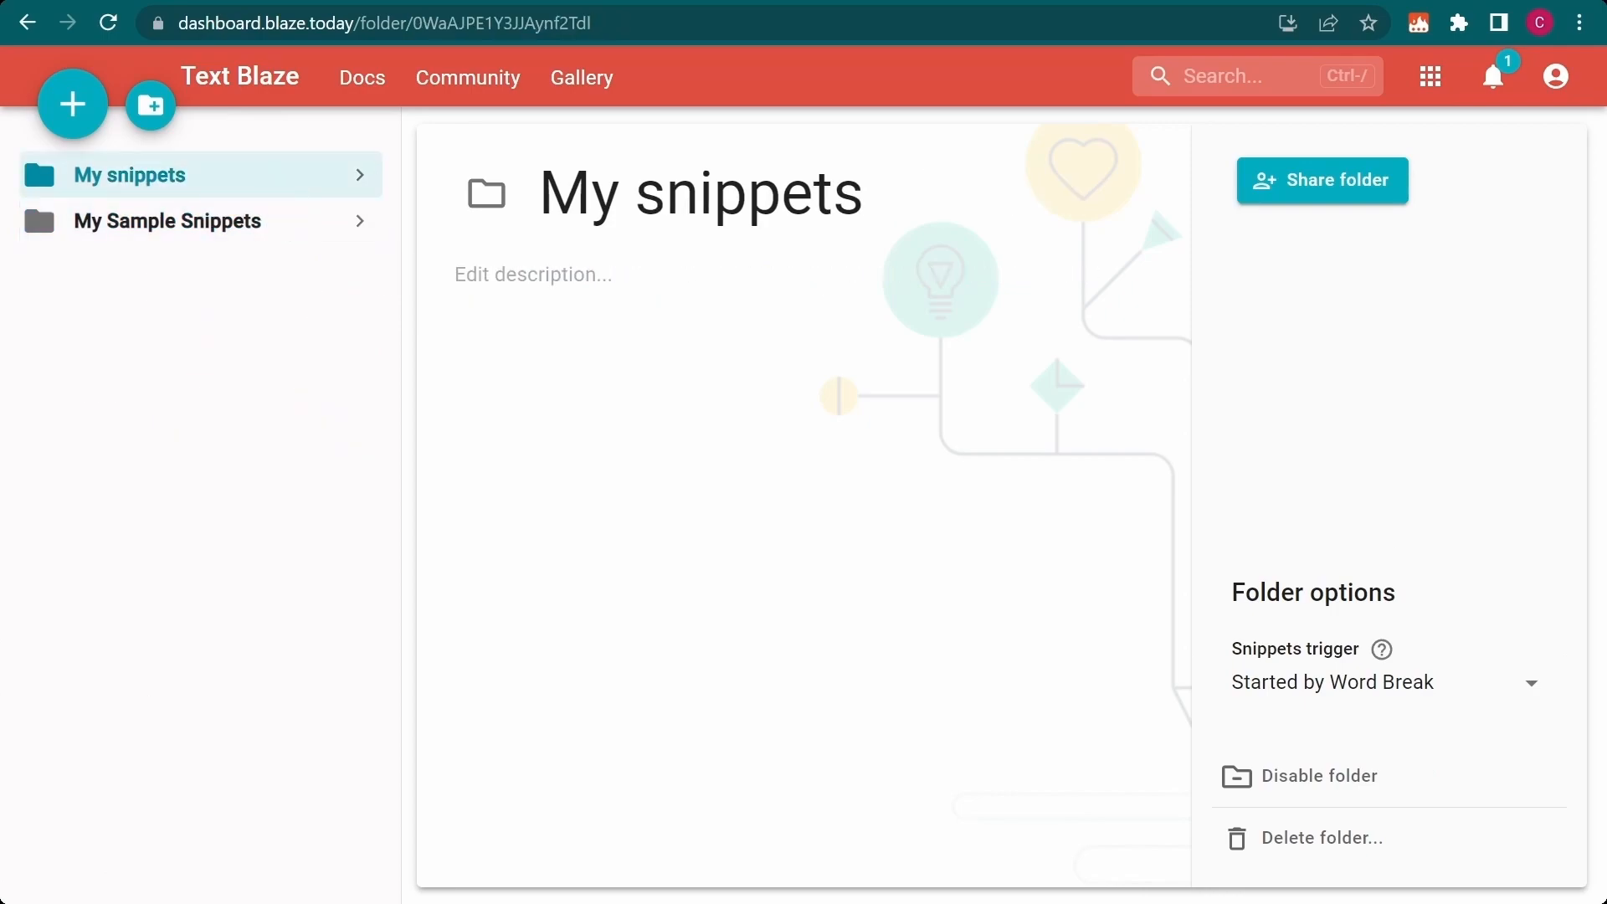
mouse_move(1382, 651)
left_click(359, 174)
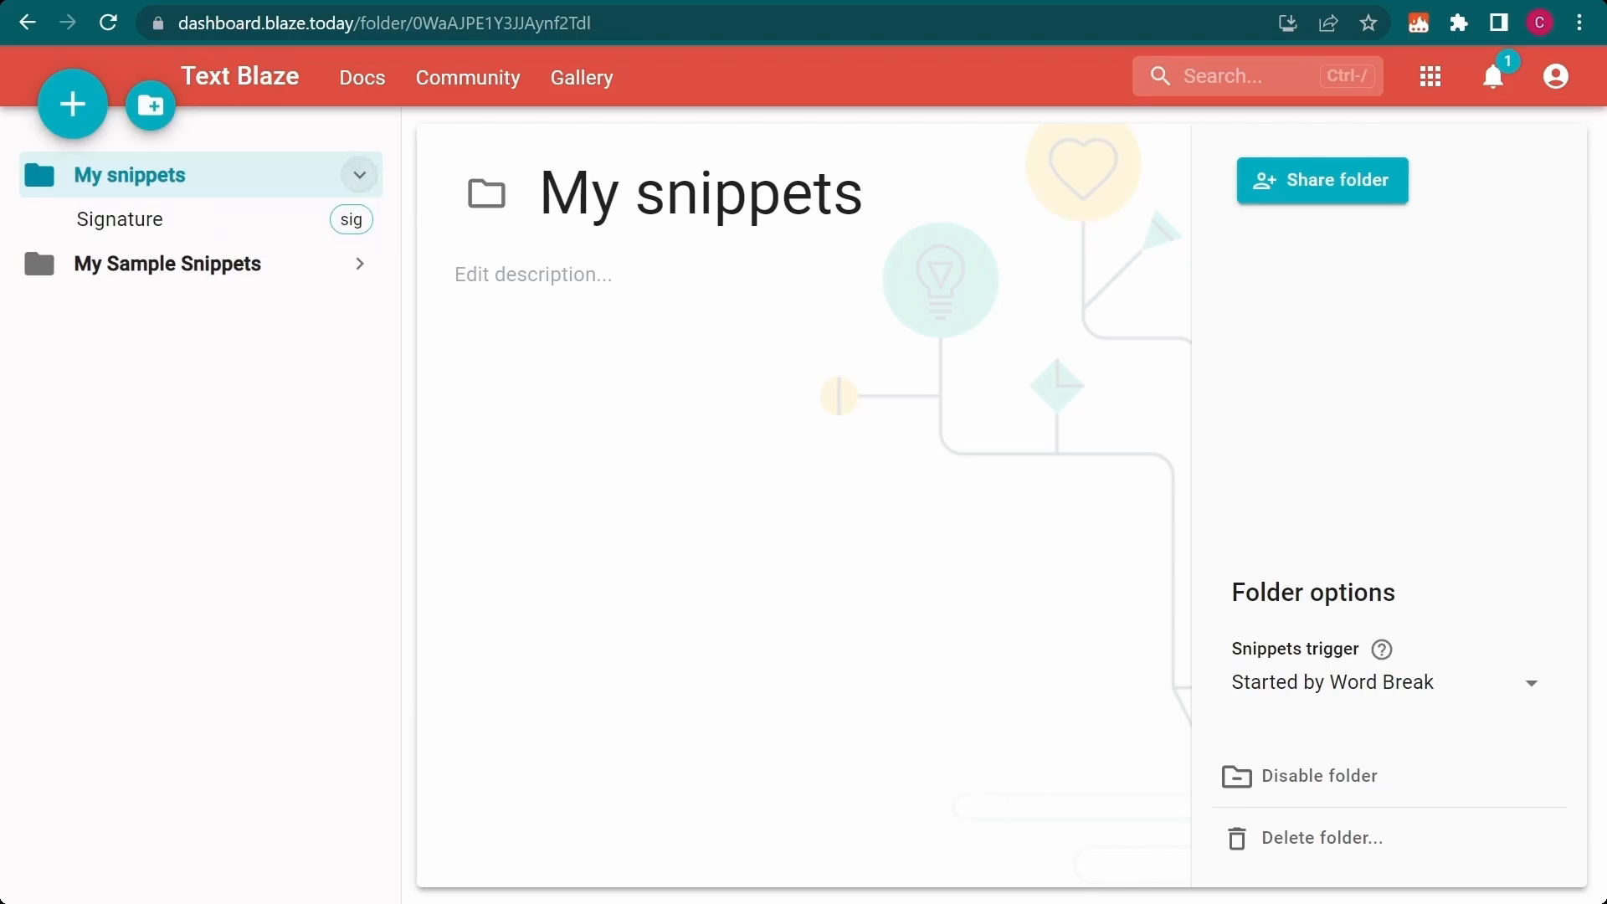
left_click(263, 221)
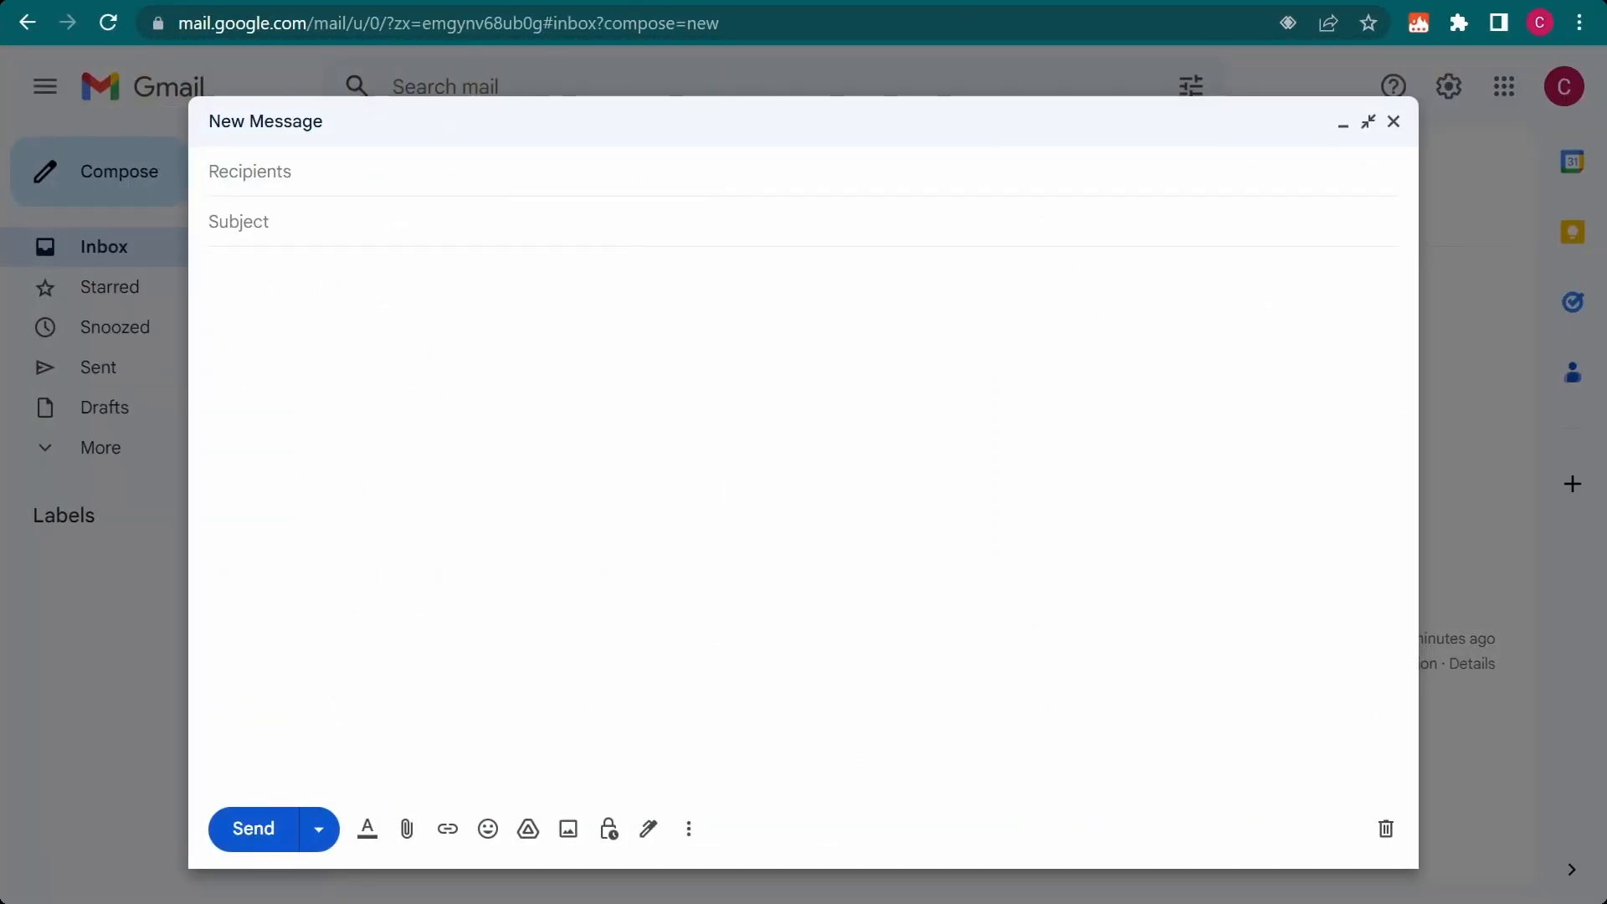
In a new Gmail message, write "Thank you," and insert the signature snippet two lines below with the shortcut sig
type("Thank you,")
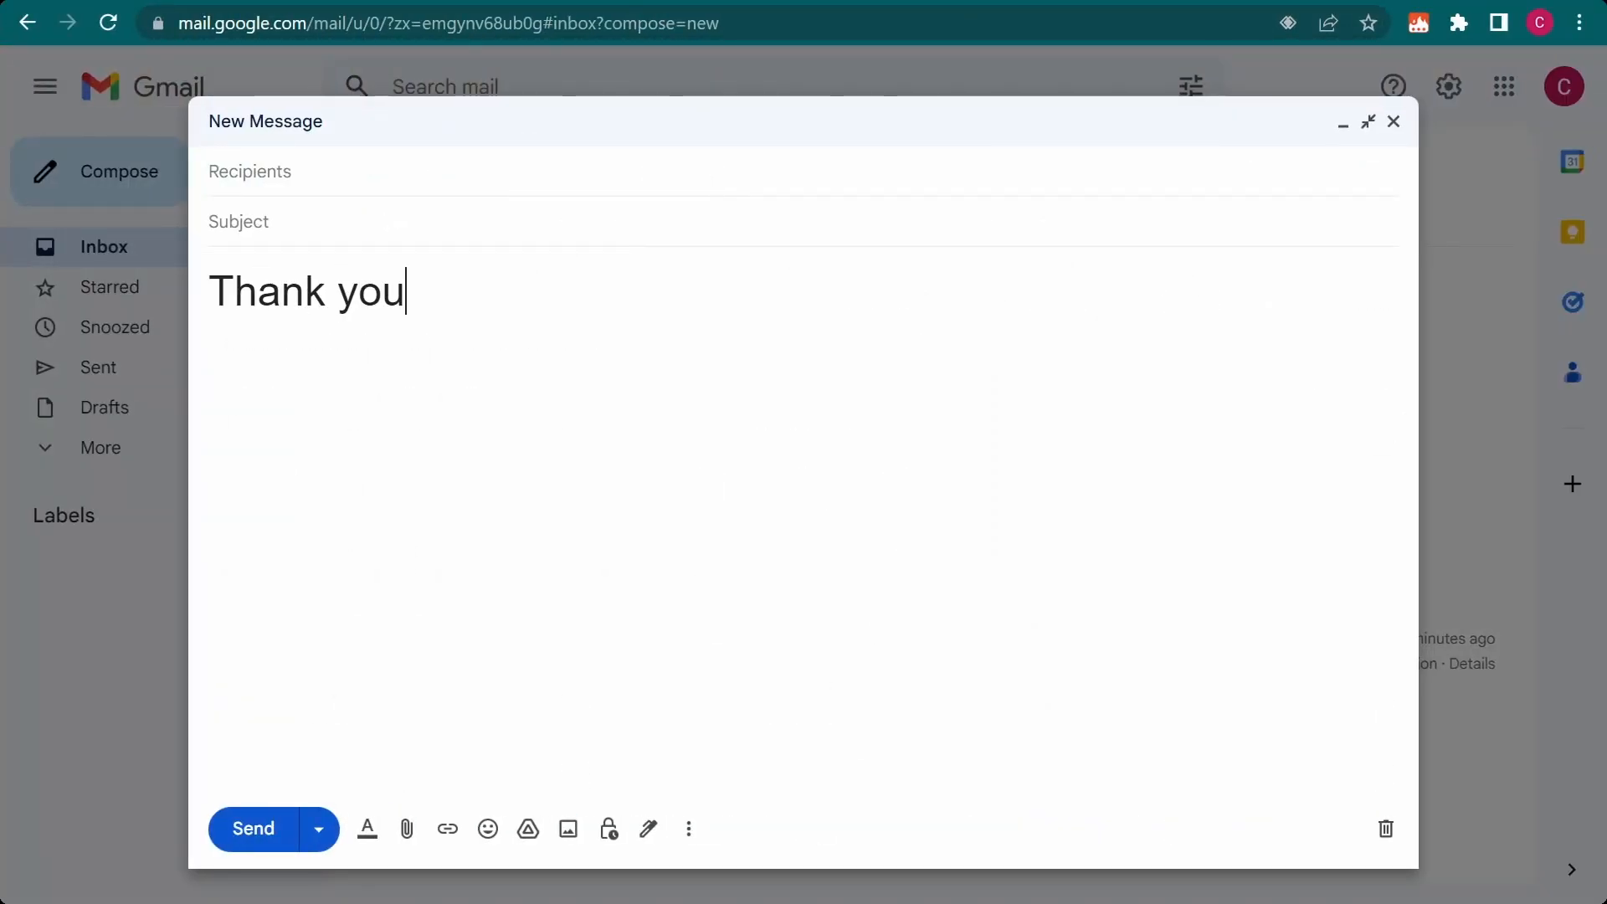
key("Return")
key("Return")
type("sig")
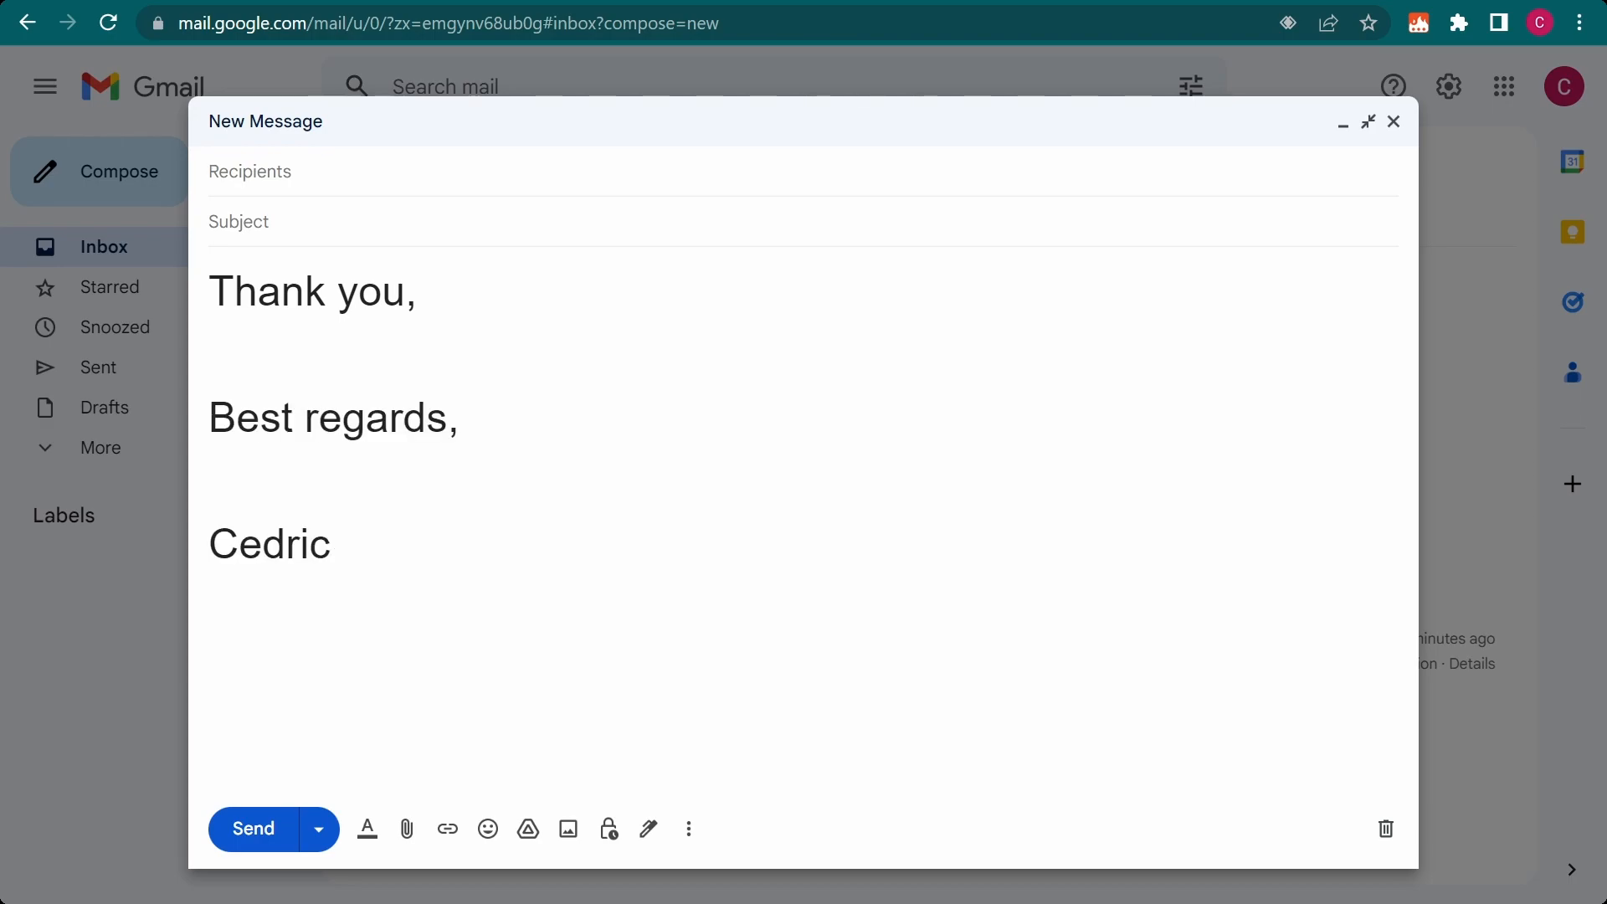
Clear the message body and test the sig shortcut inside the words "resignation" and "signature"
key("ctrl+a")
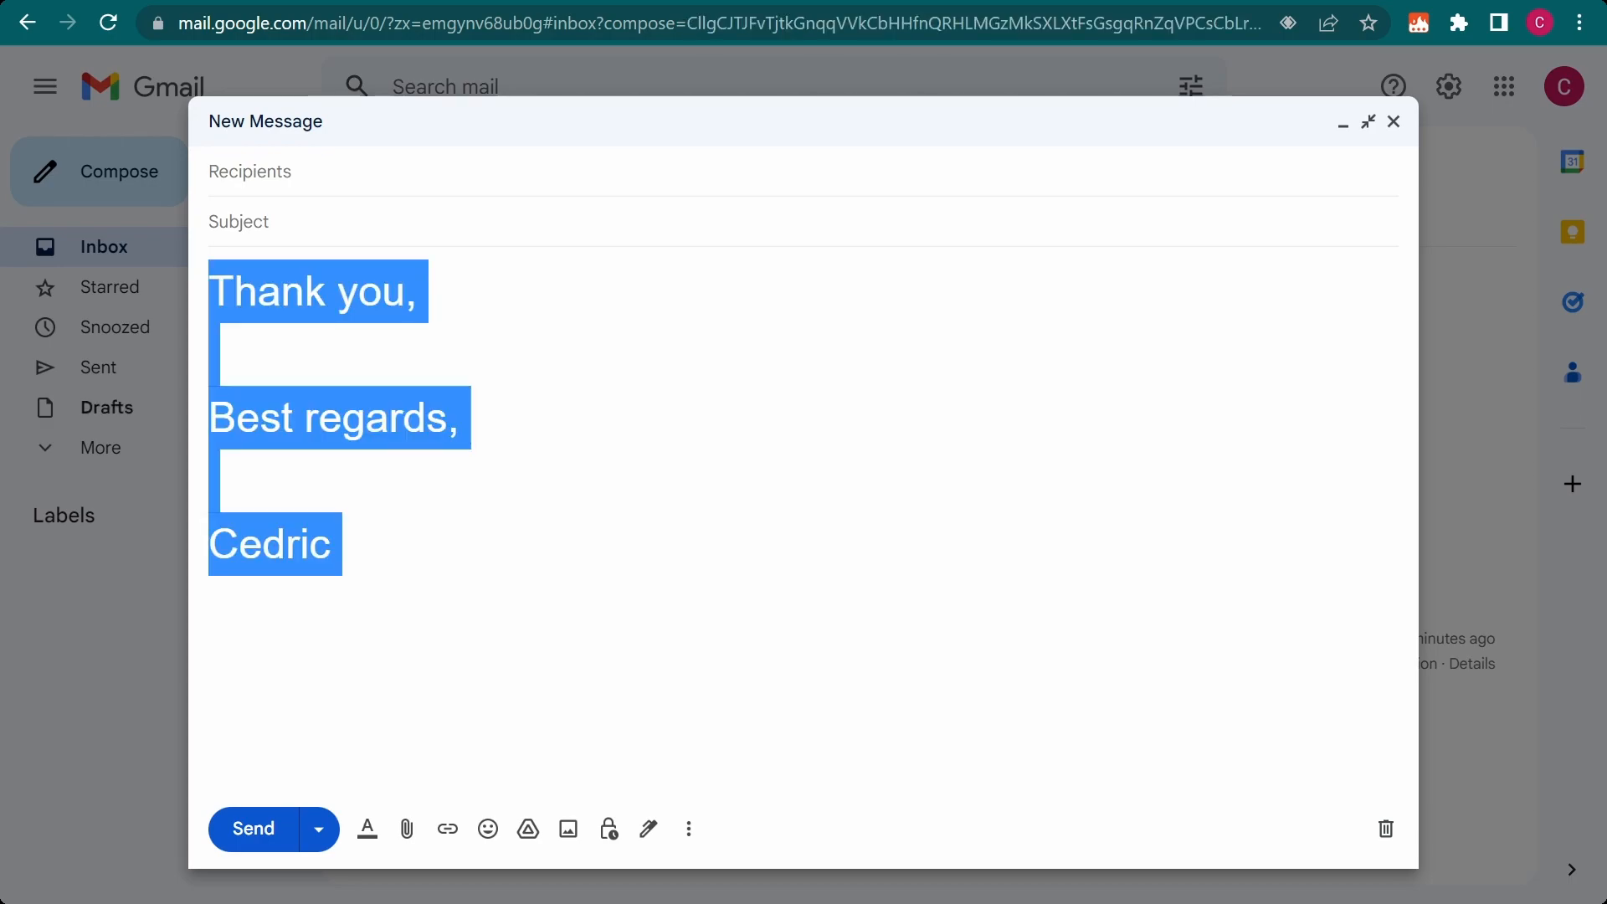
key("BackSpace")
type("resignation")
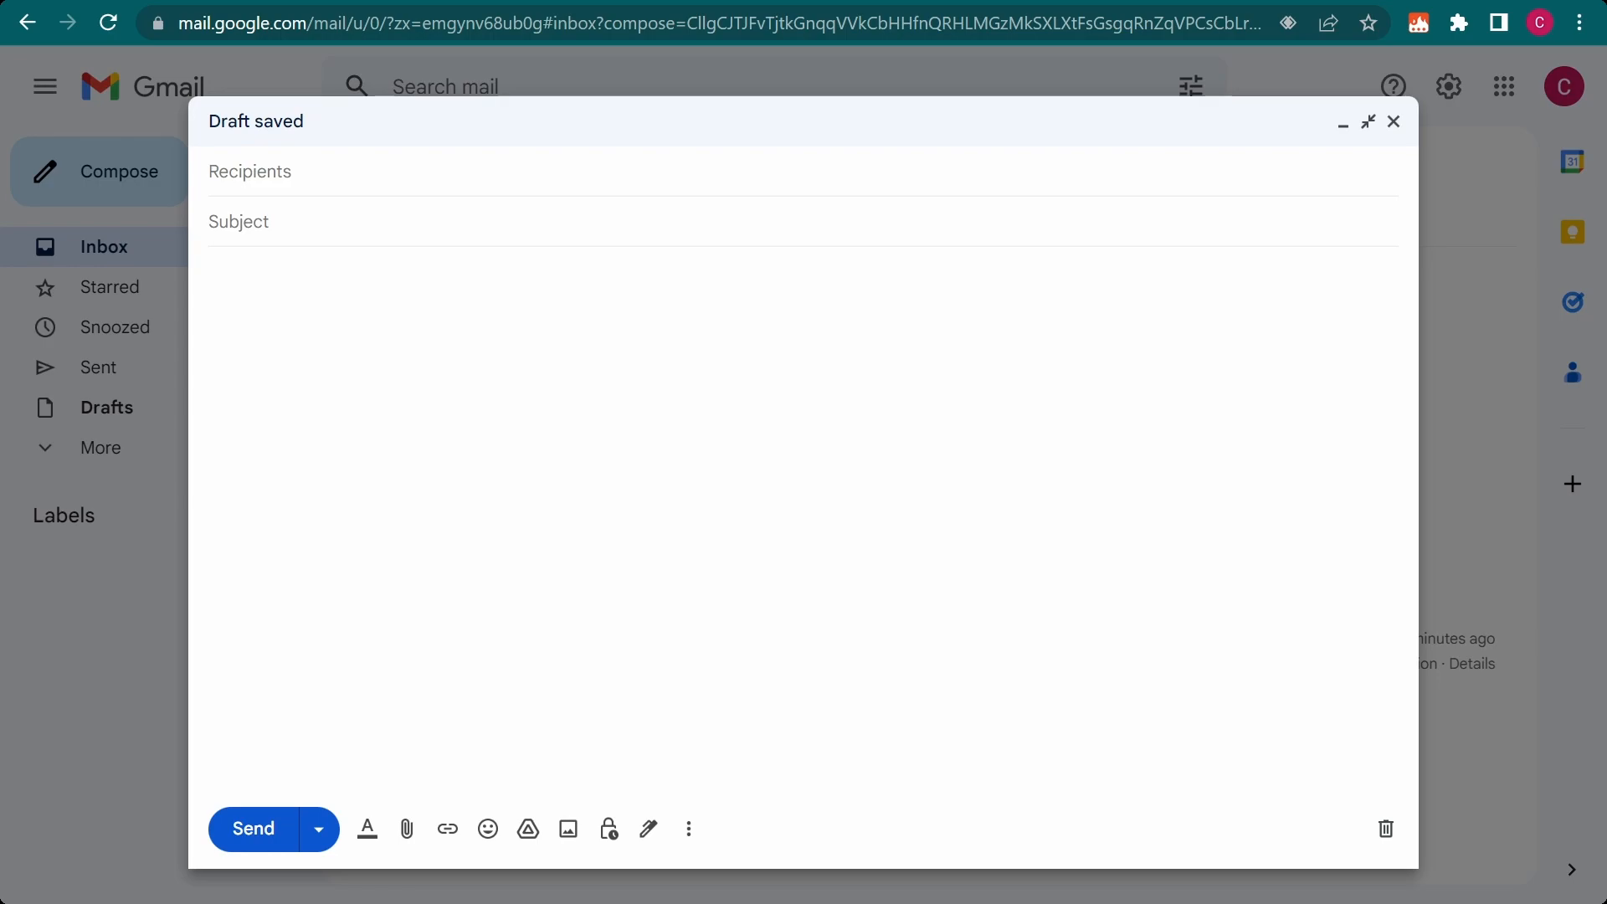
type("signature")
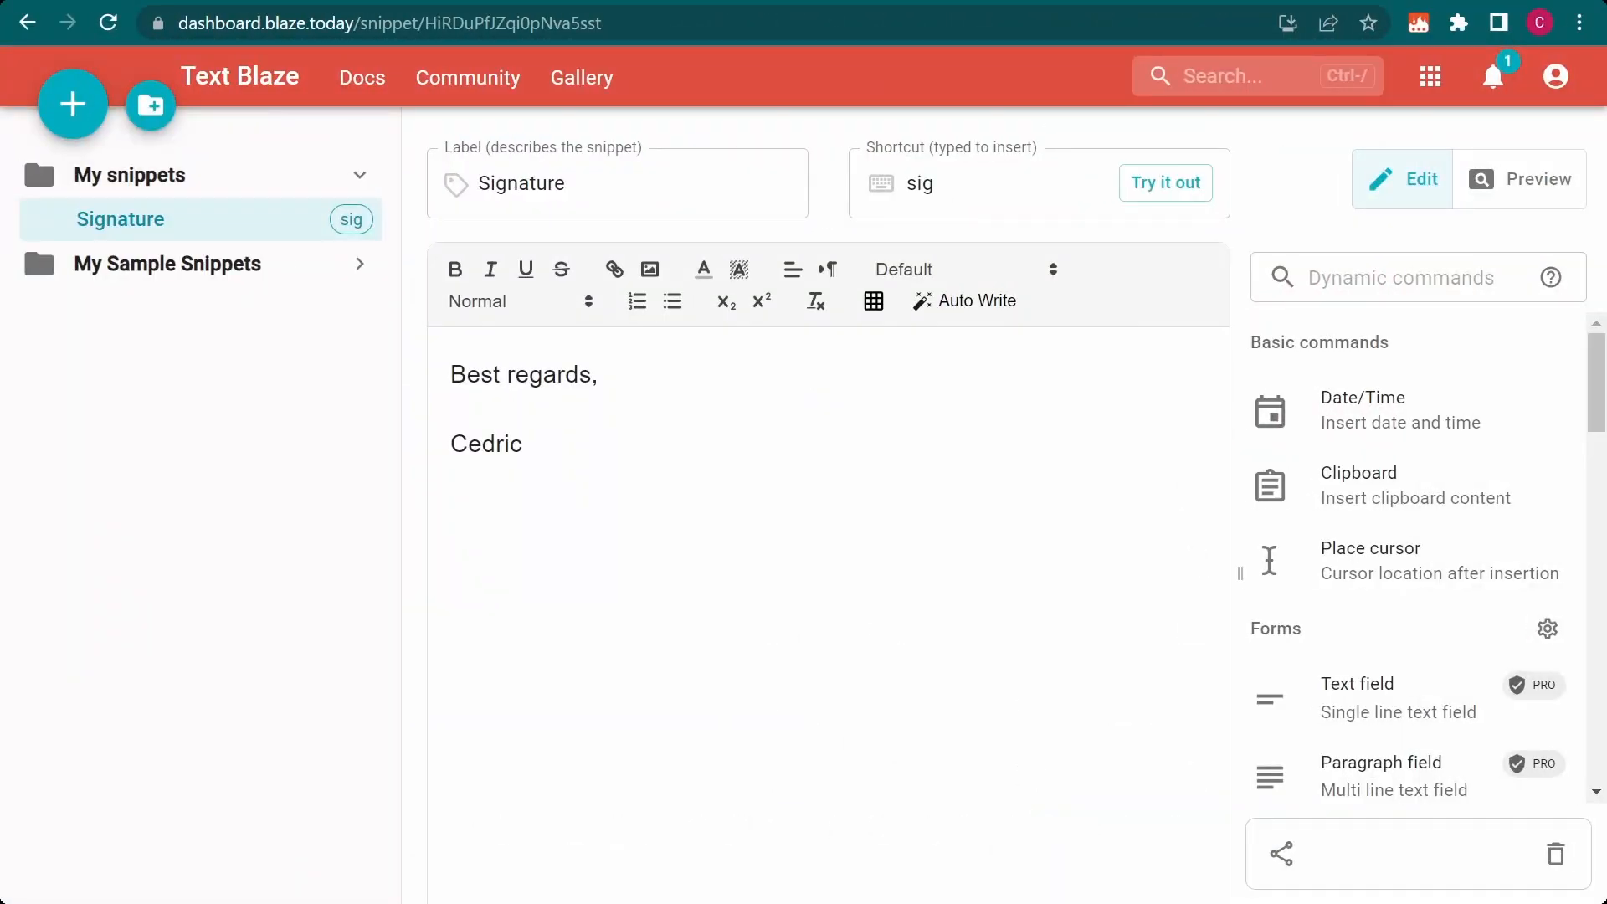
In the Text Blaze dashboard, set the My snippets folder's trigger to "Started and ended by Word Break"
left_click(243, 173)
left_click(1532, 685)
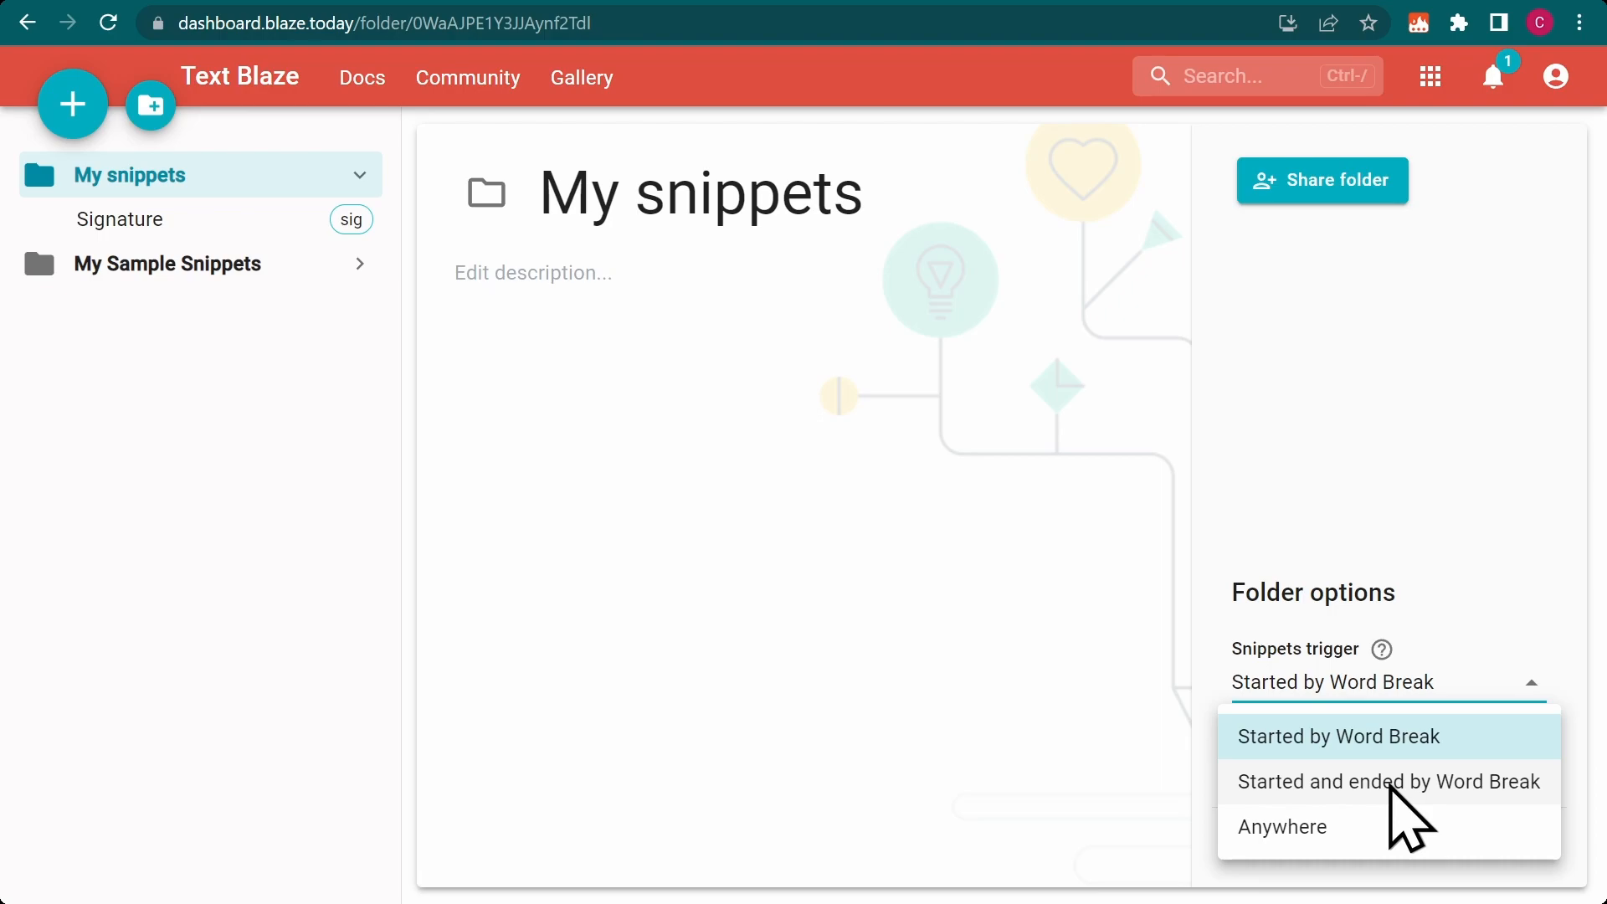
left_click(1390, 787)
mouse_move(1382, 649)
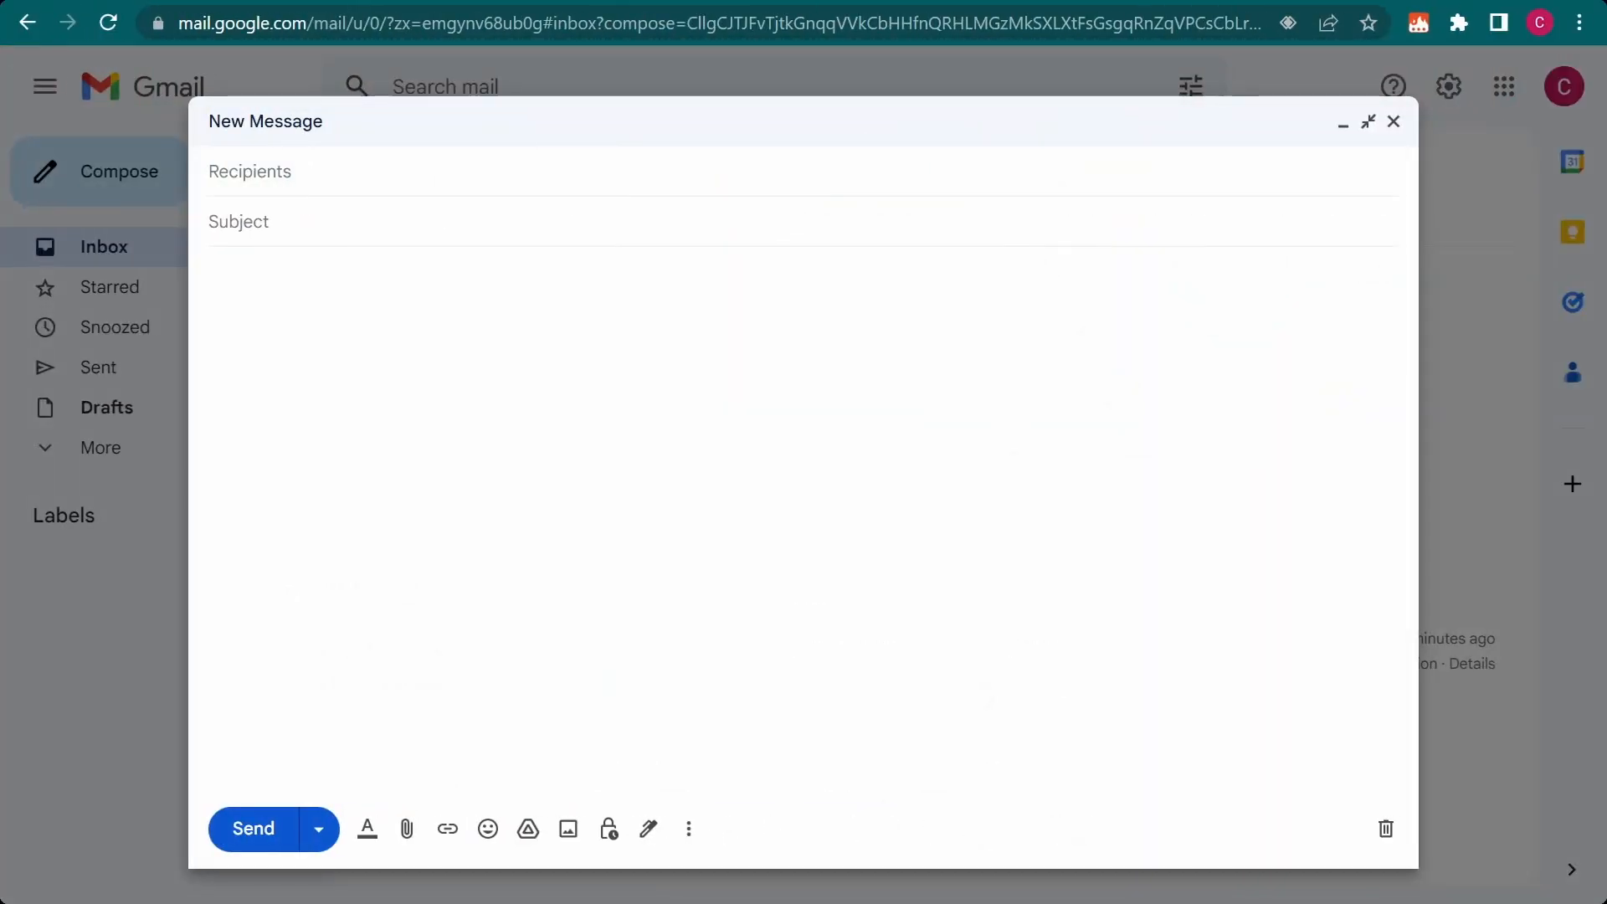
In the Gmail message body, test the shortcut by entering "sig" twice and "signature" once, clearing the text between the attempts
type("sig")
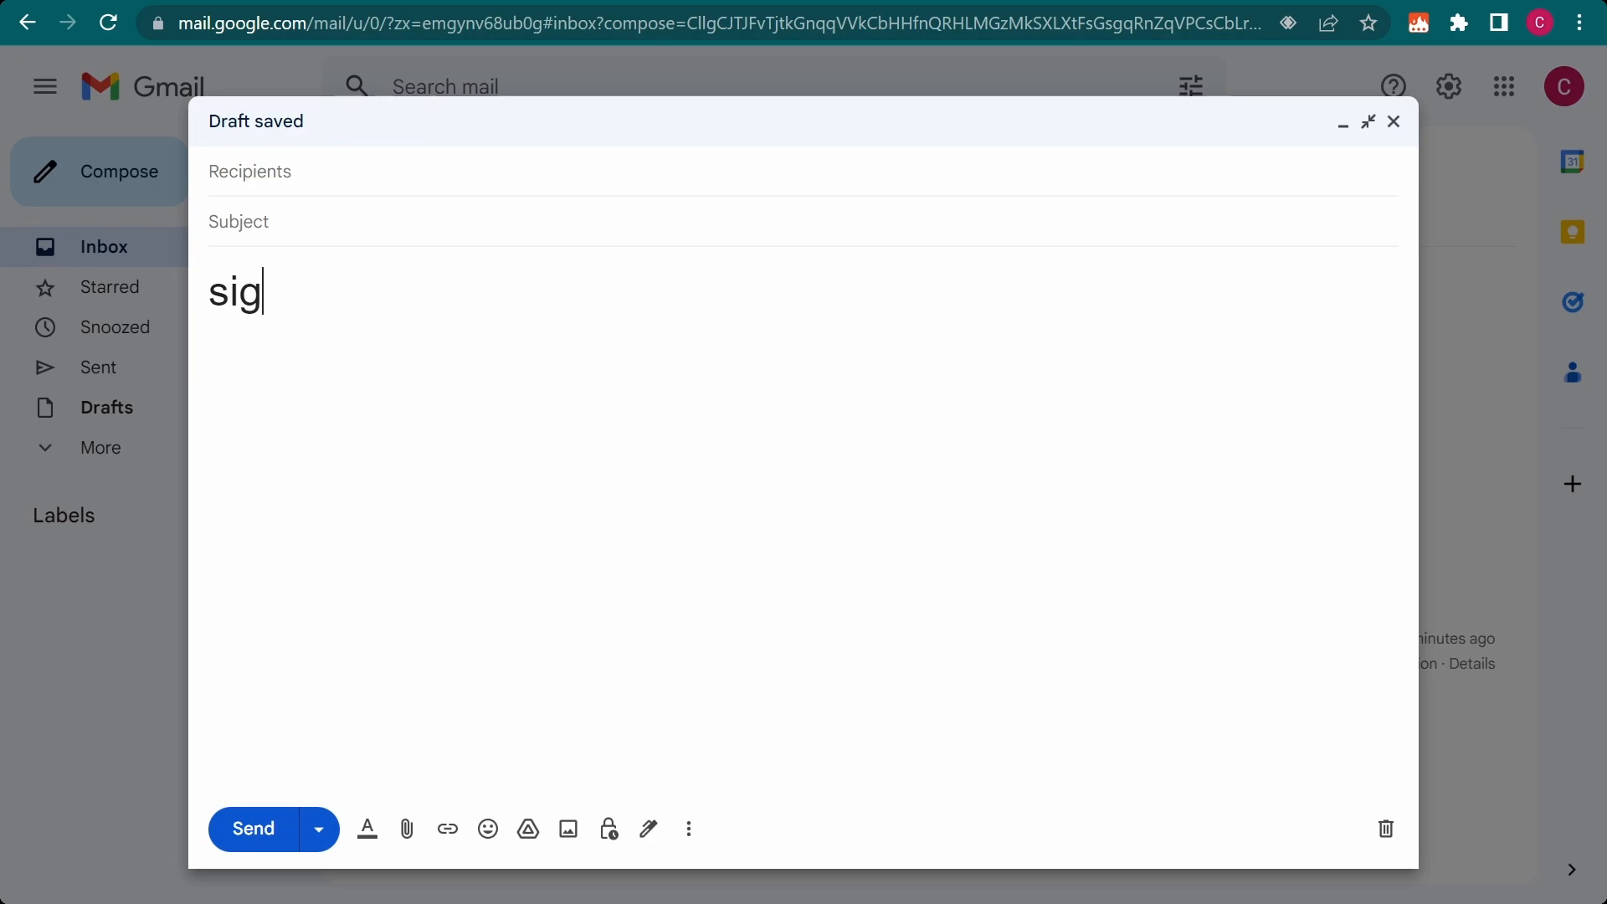
key("ctrl+a")
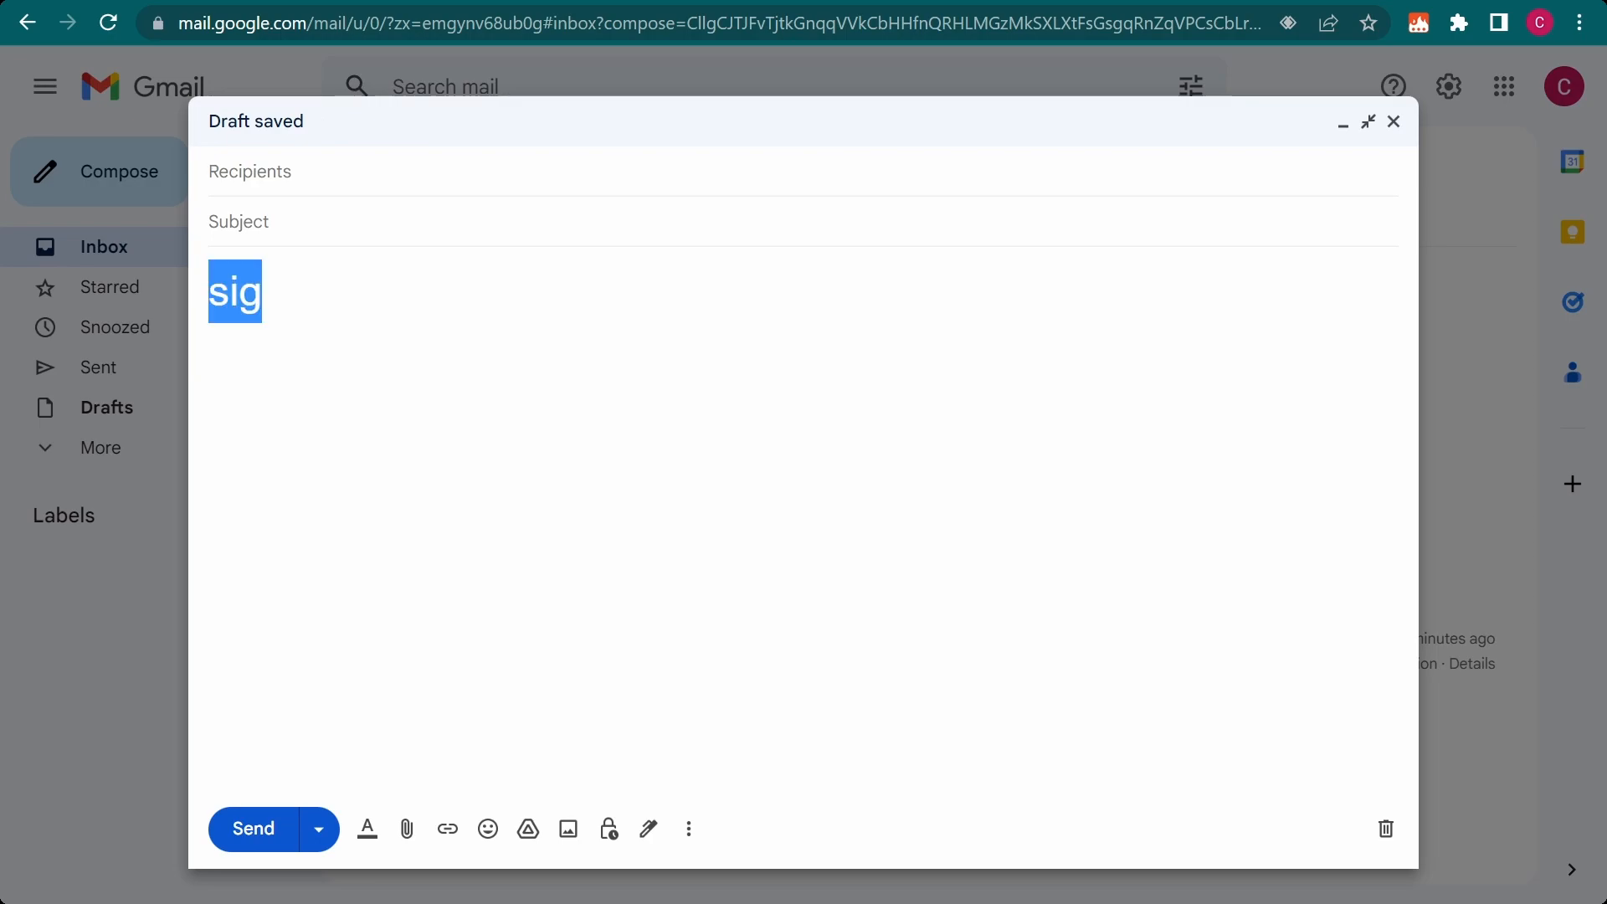
key("BackSpace")
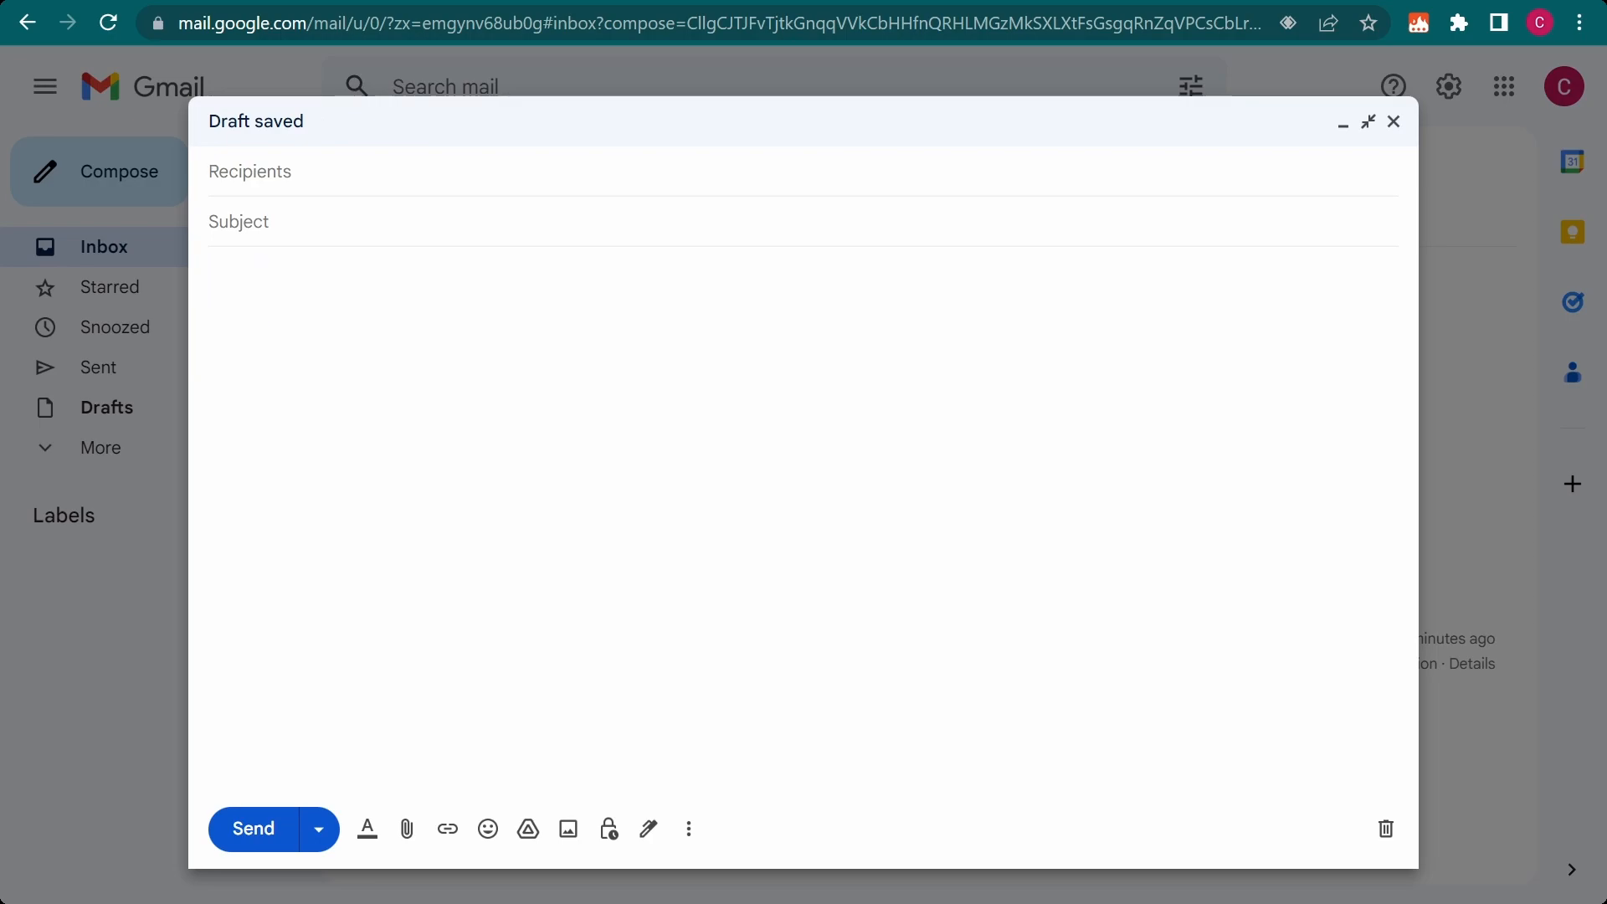
type("sig")
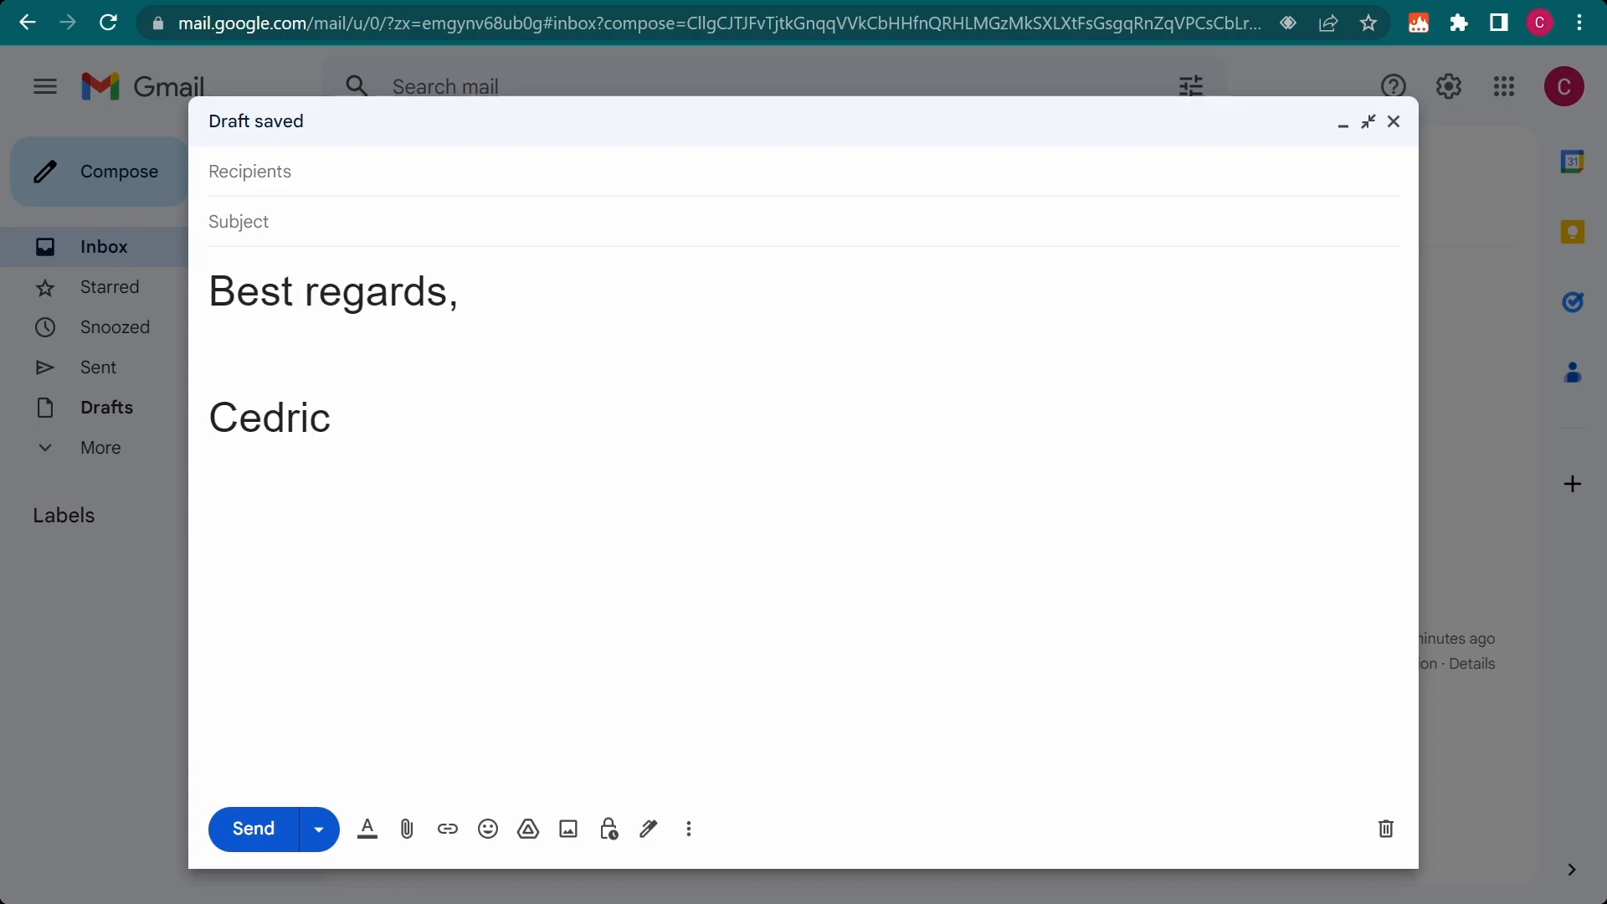
key("ctrl+a")
key("BackSpace")
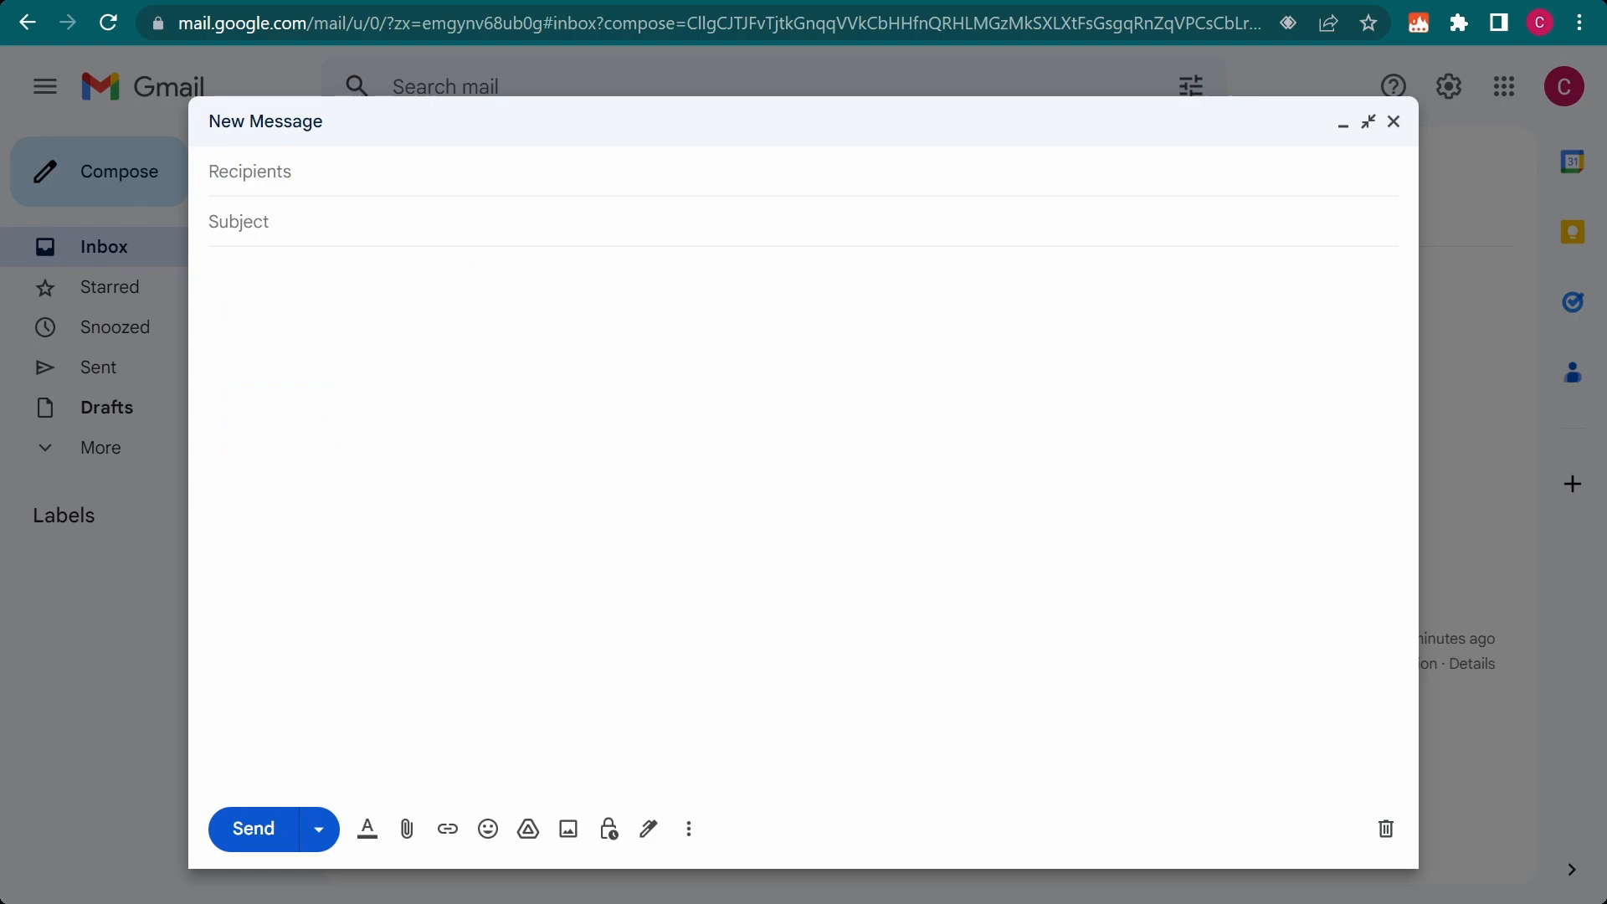
type("signature")
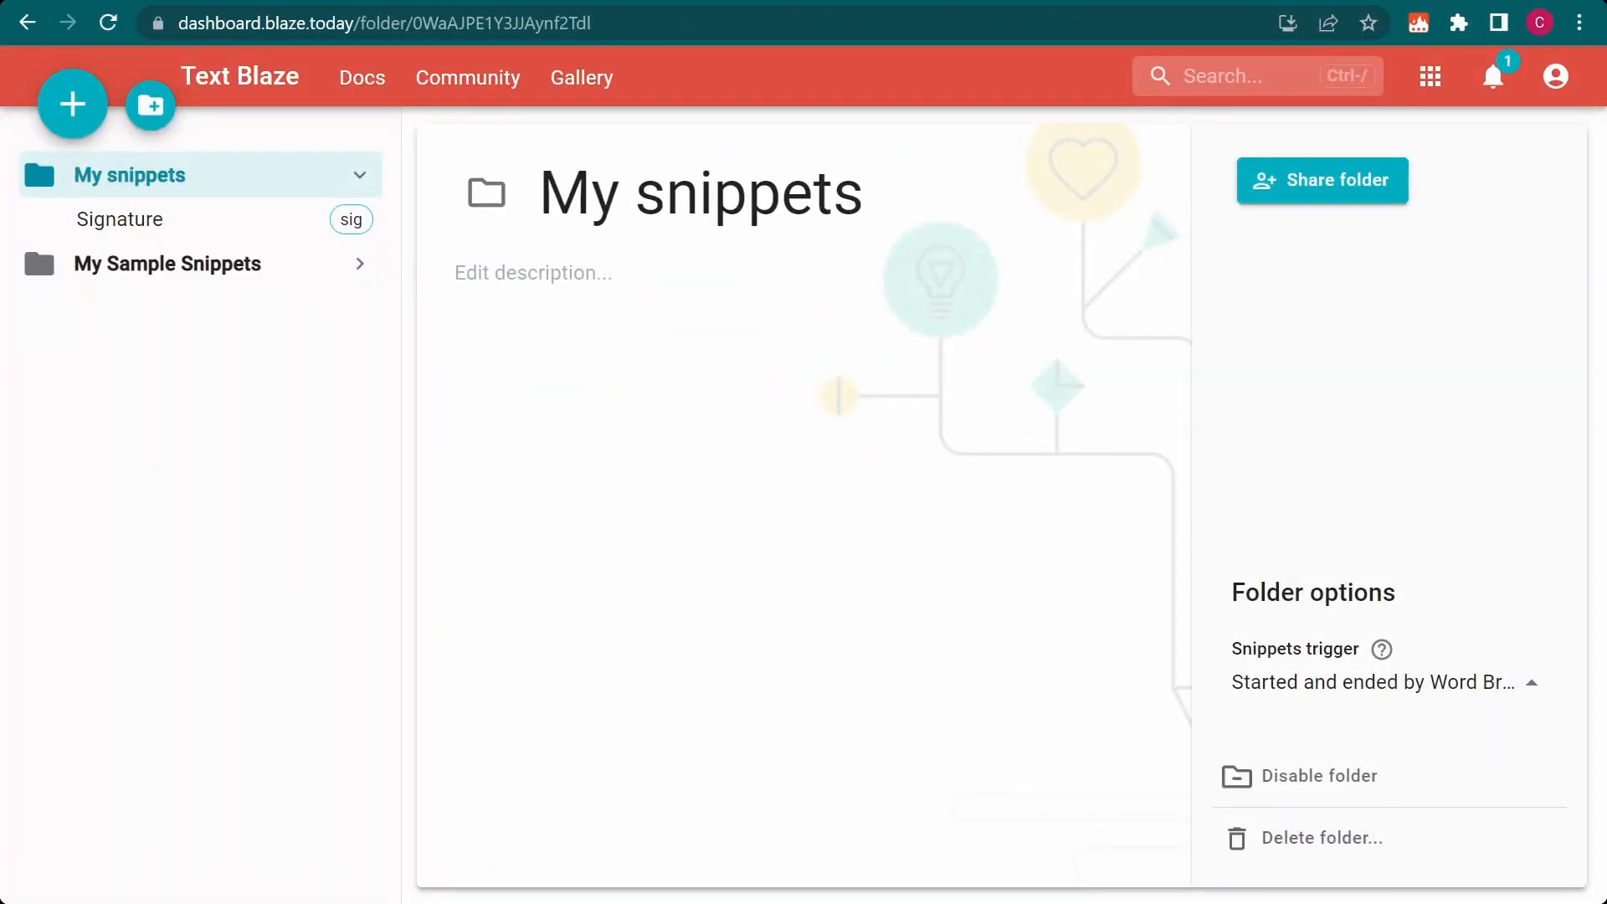
In the Text Blaze dashboard, set the snippets trigger of the My snippets folder to "Anywhere"
left_click(1532, 682)
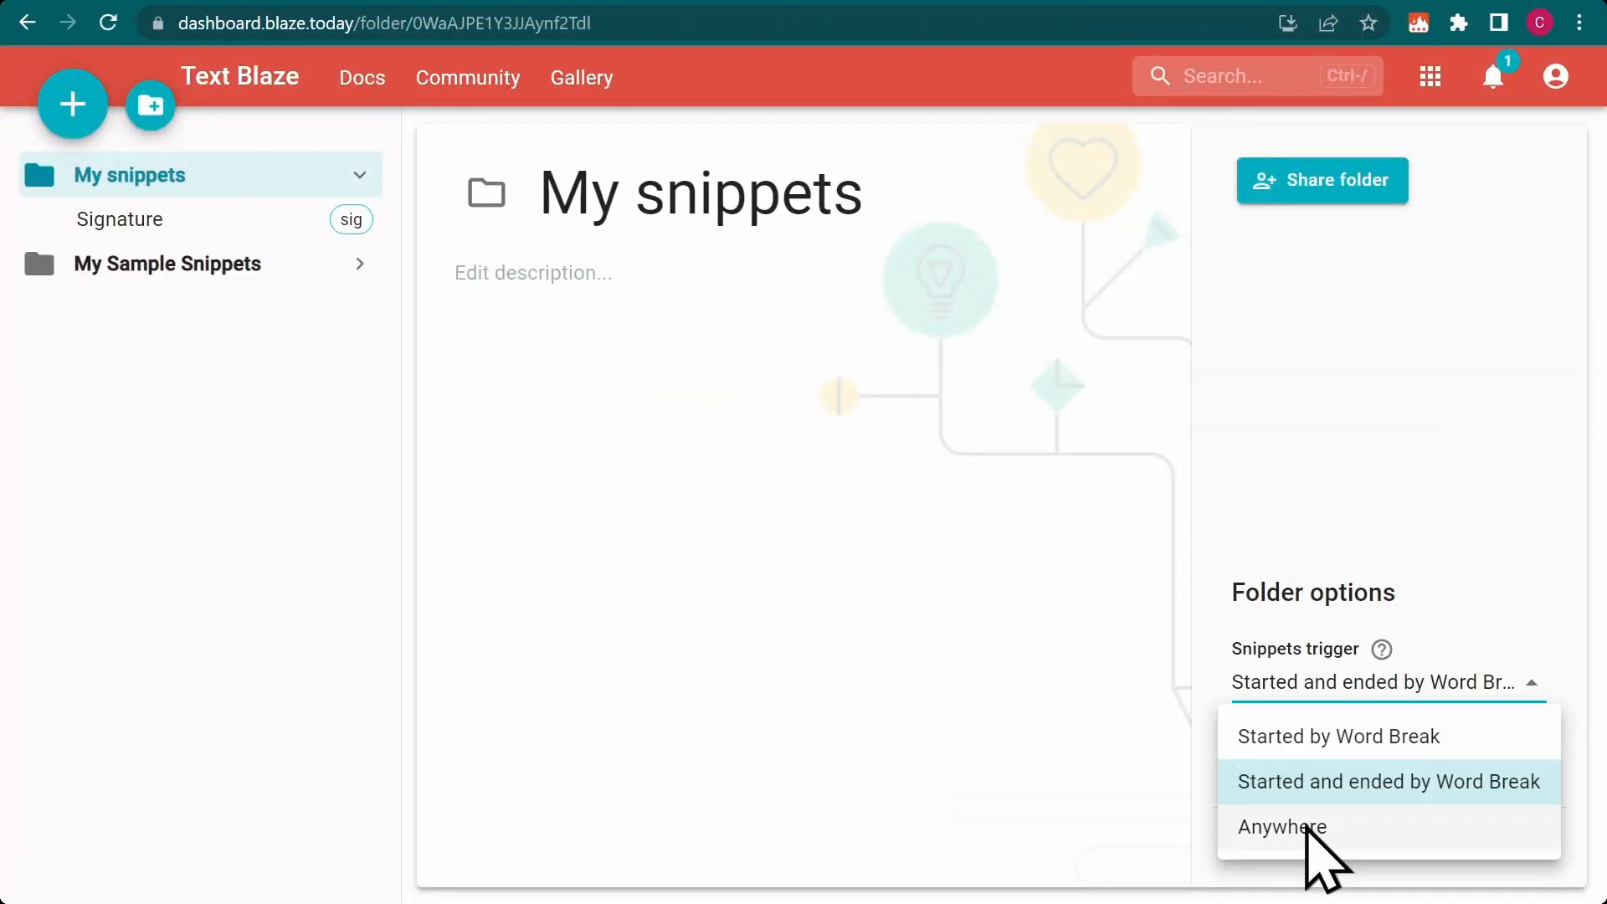
left_click(1306, 825)
mouse_move(1382, 650)
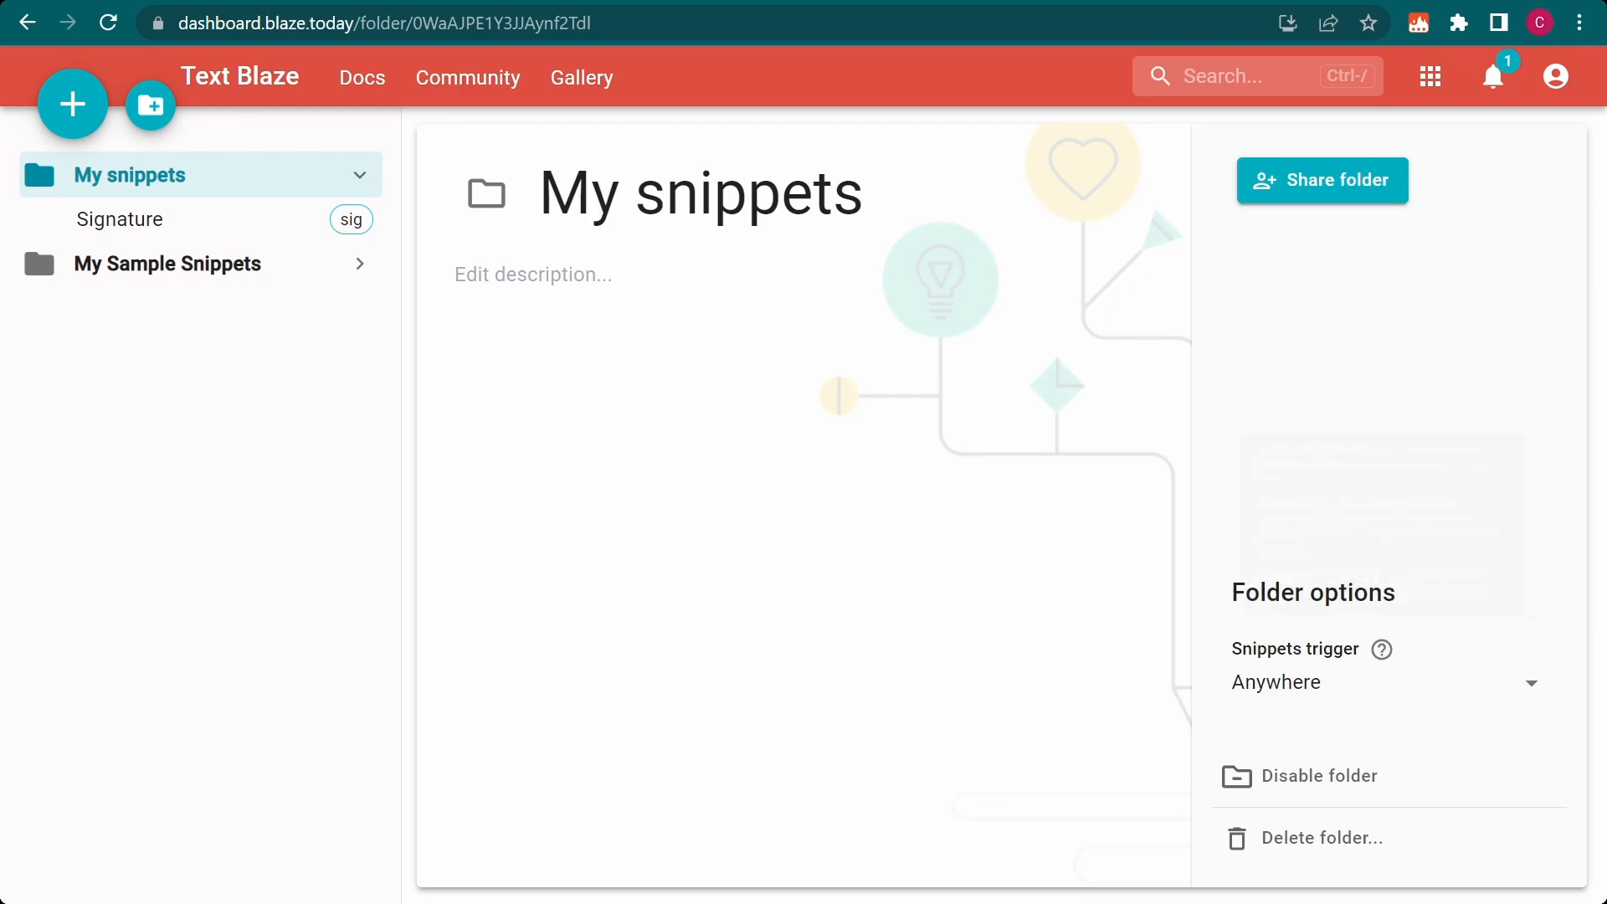
In the Gmail message body, test the sig shortcut within "signature", clear the text, and test it within "resignation"
type("sign")
type("ature")
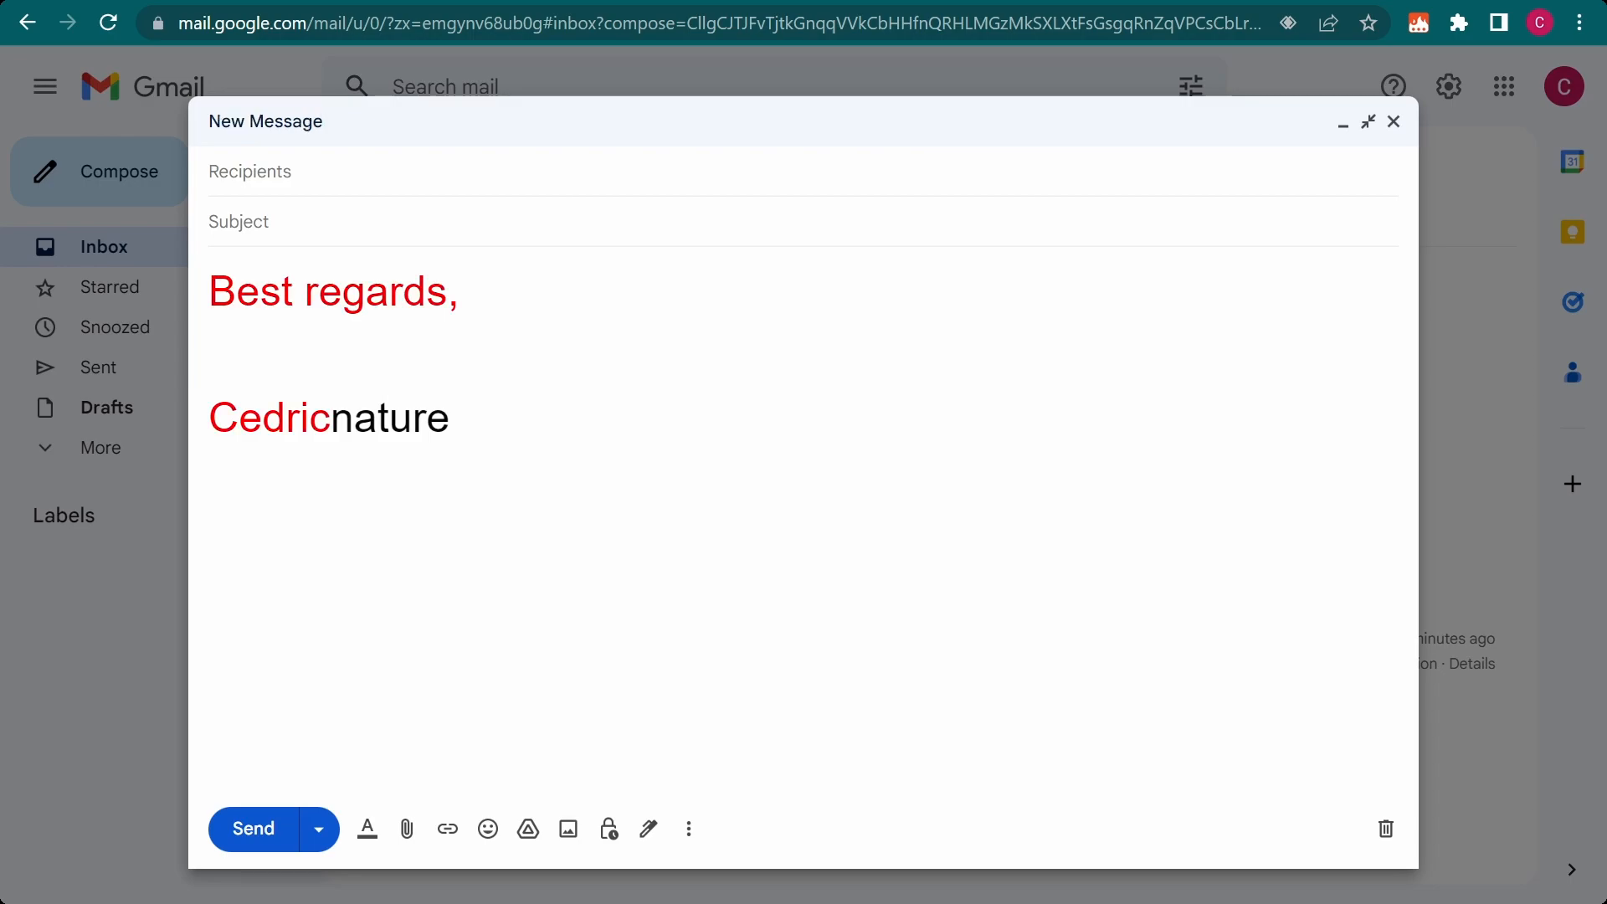
key("ctrl+a")
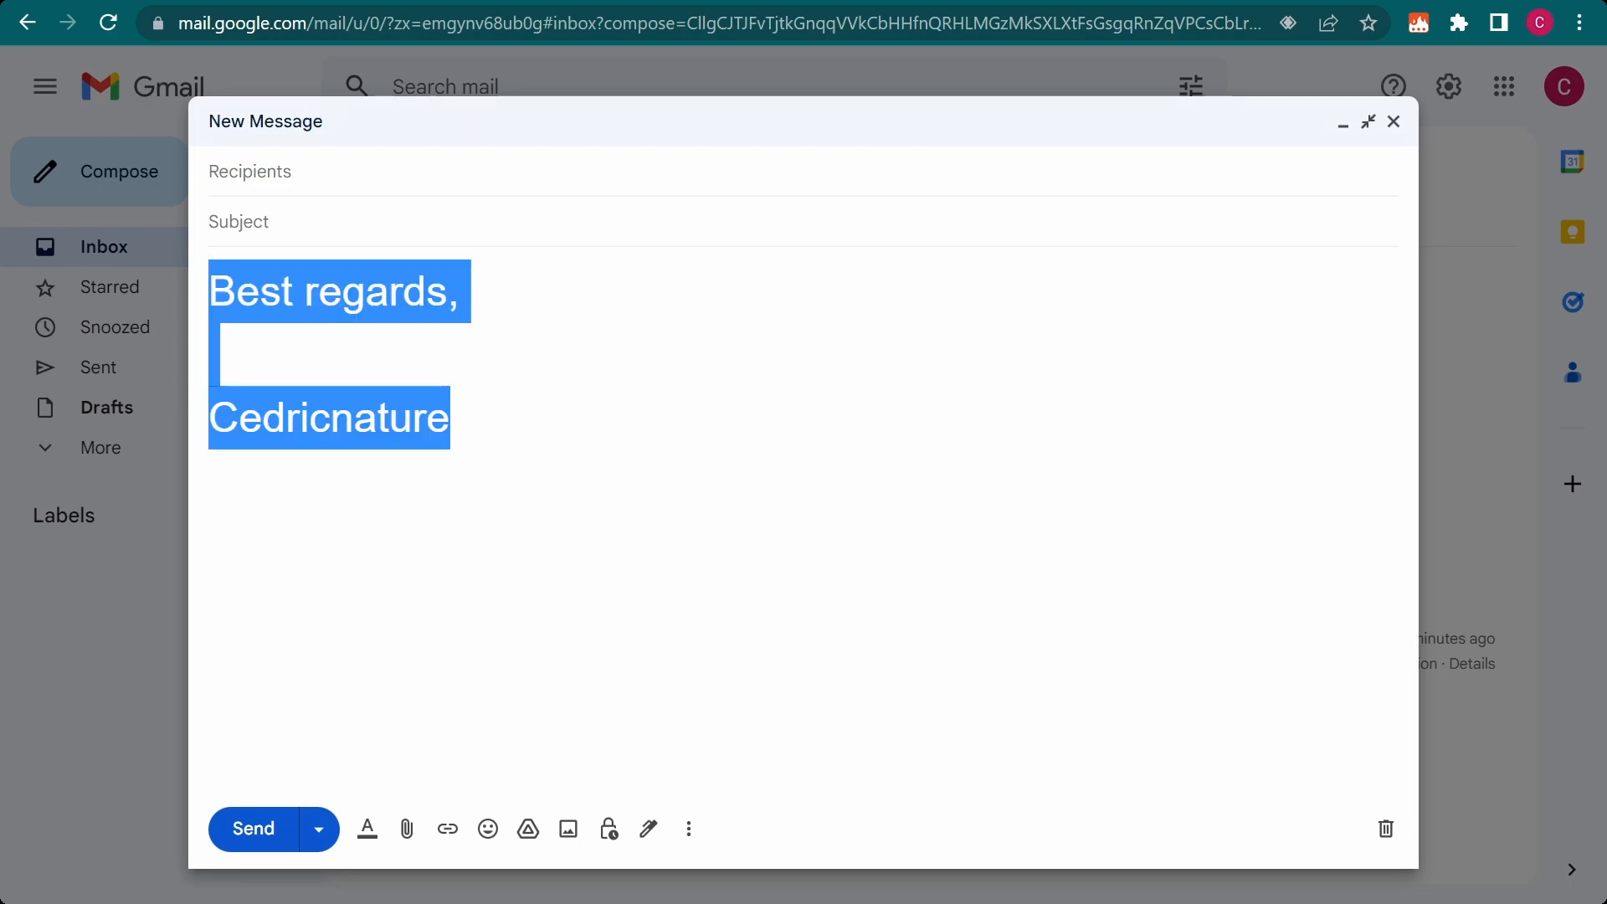
key("BackSpace")
type("resignati")
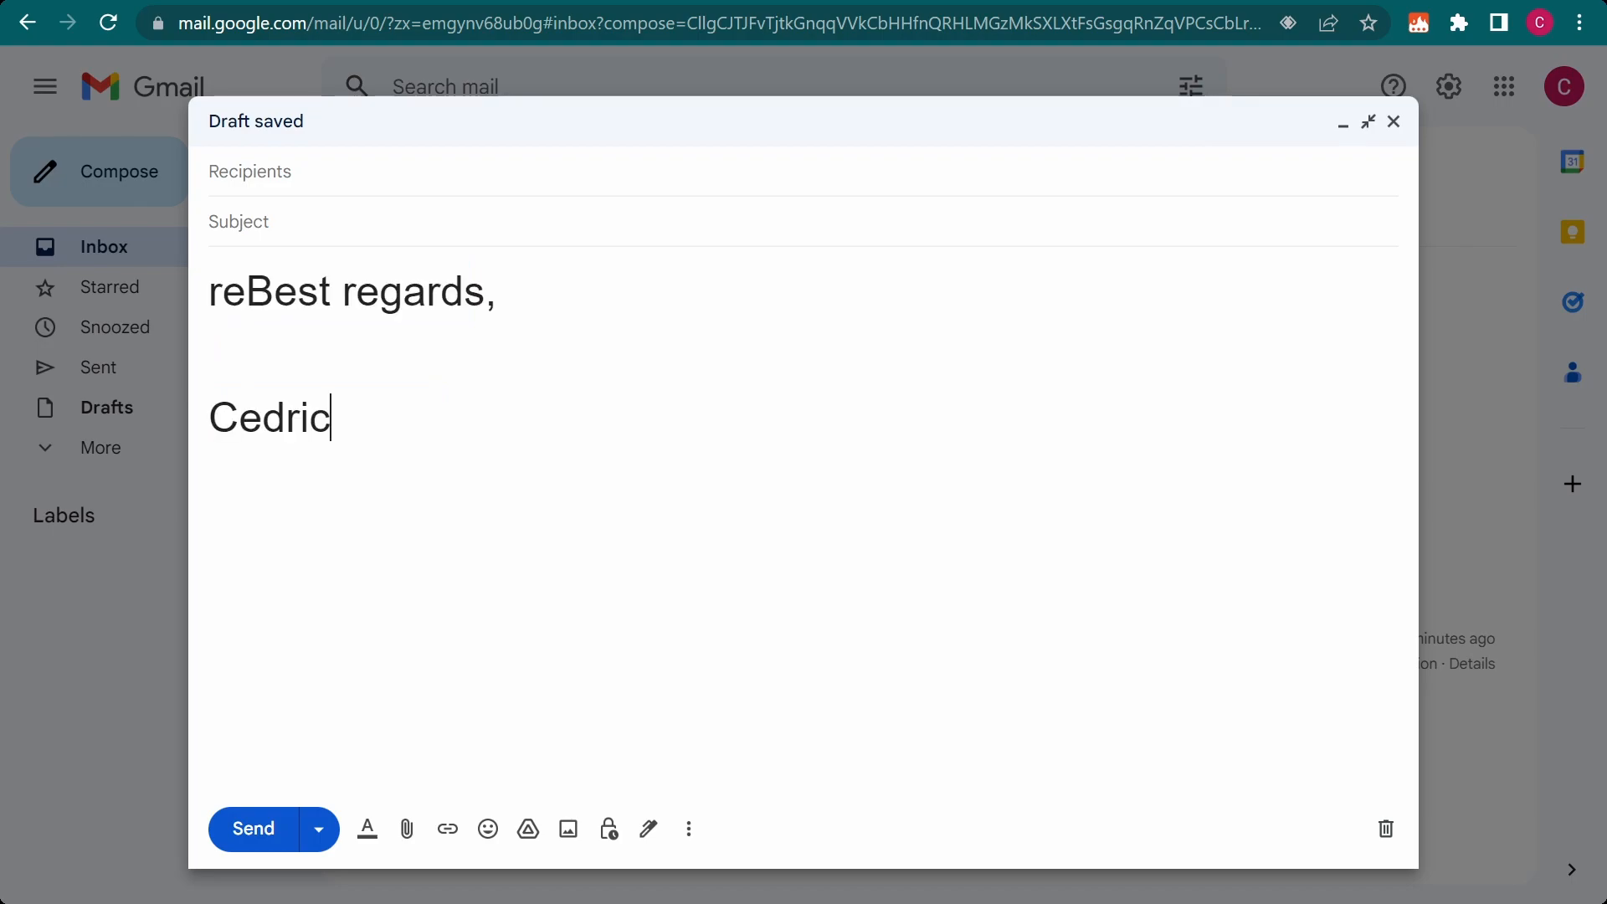
type("on")
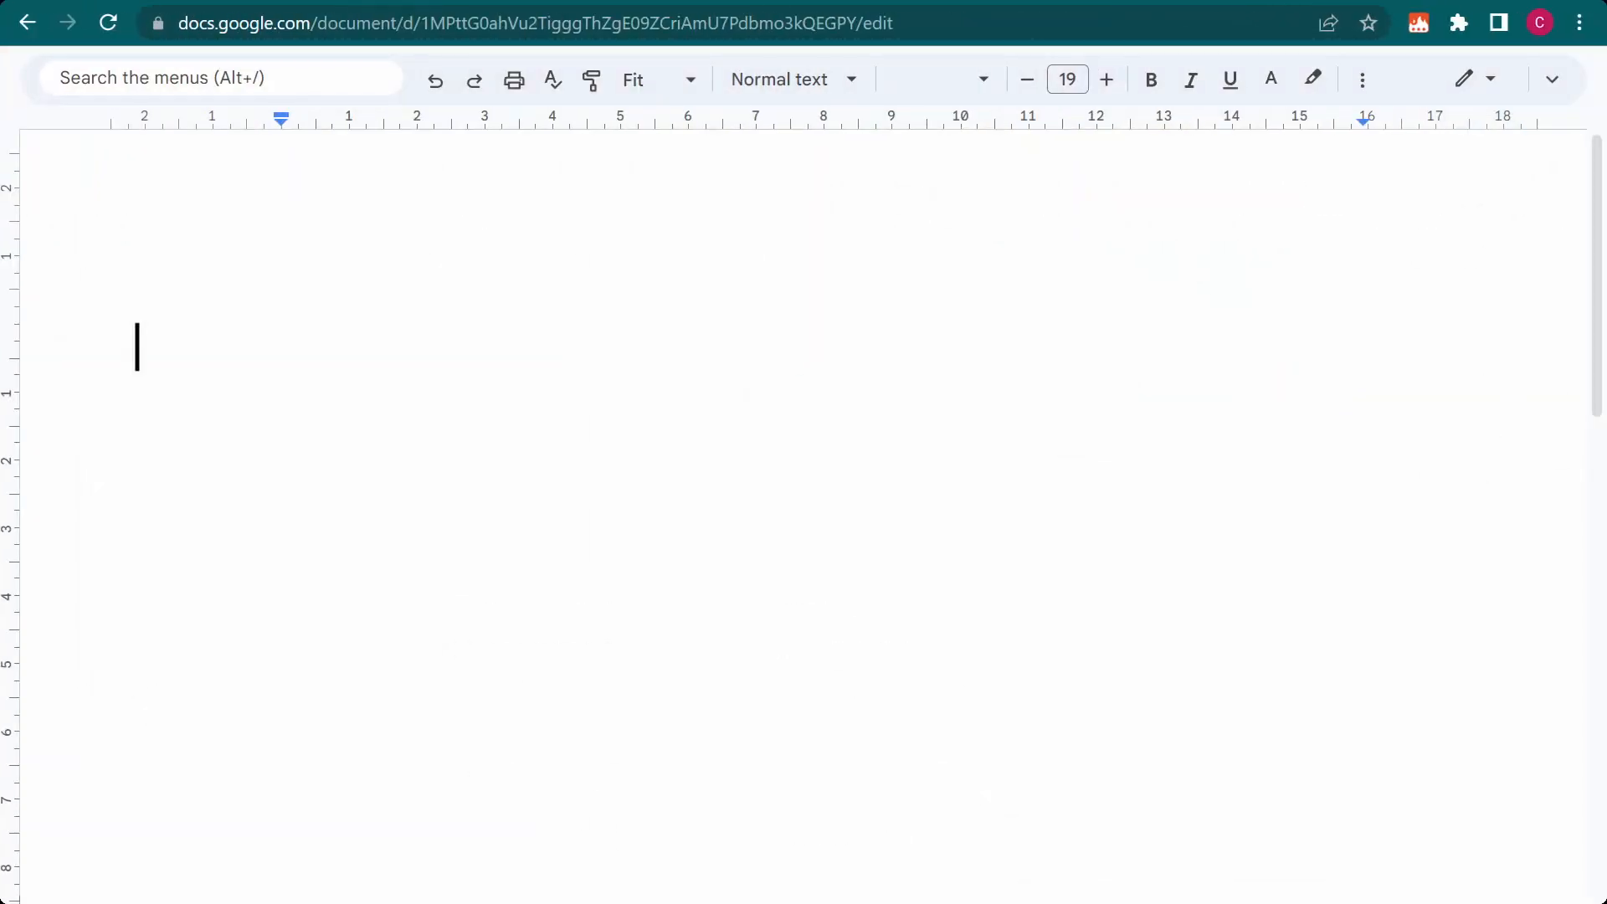
In a Google Docs document, insert the fyi, brb, tyt and afk snippets on separate lines using their shortcuts
type("fyi")
key("Return")
type("brb")
key("Return")
type("t")
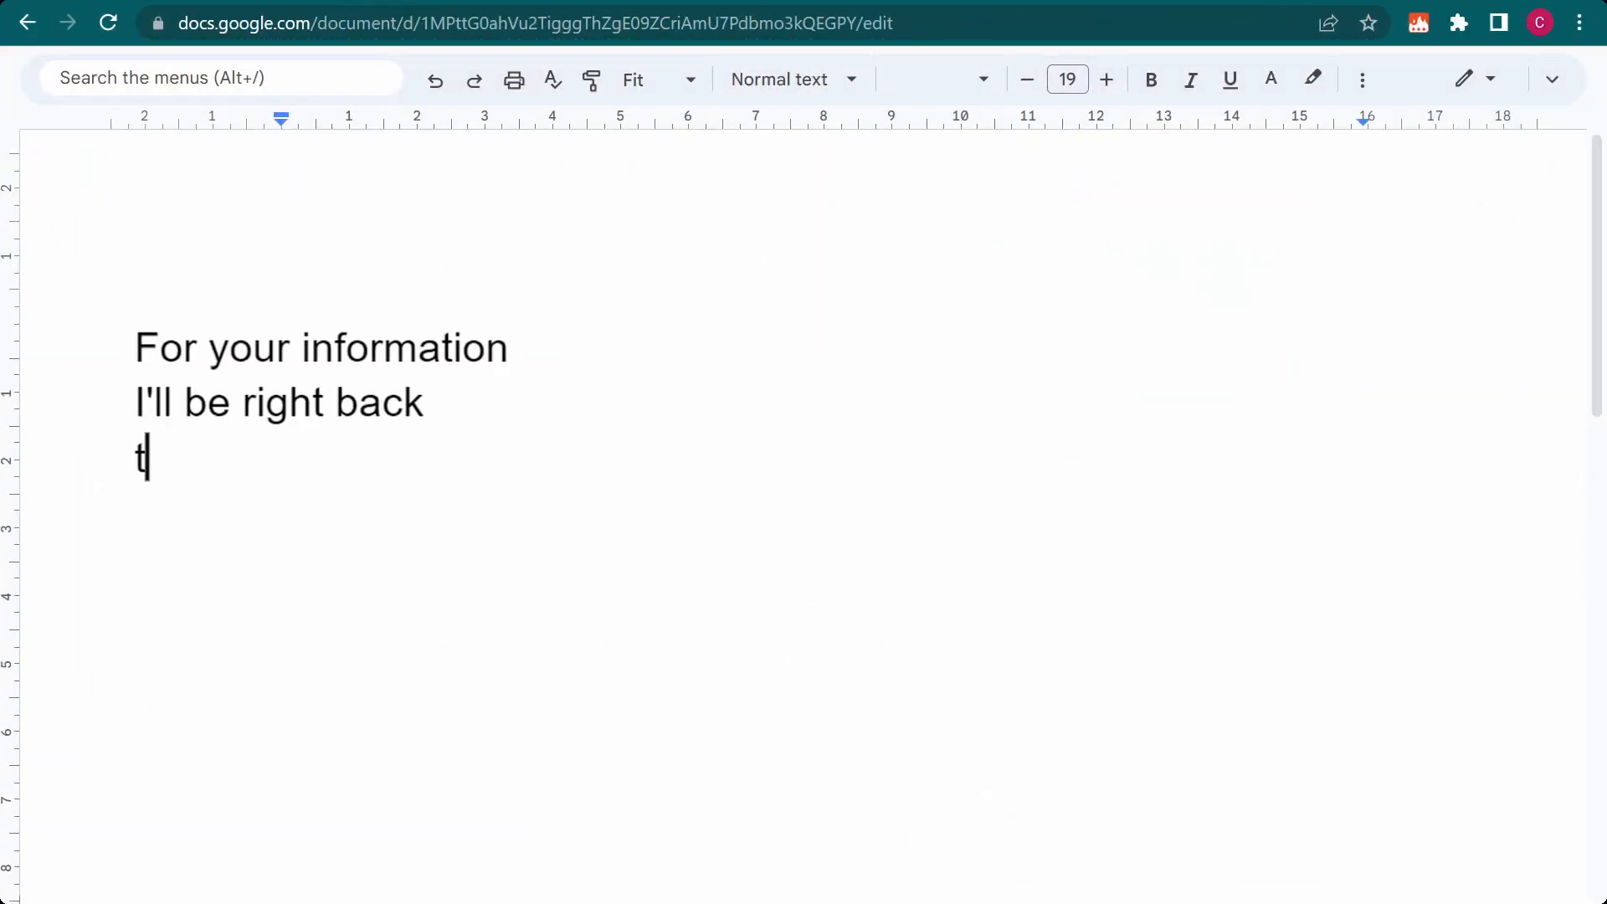
type("yt")
key("Return")
type("afk")
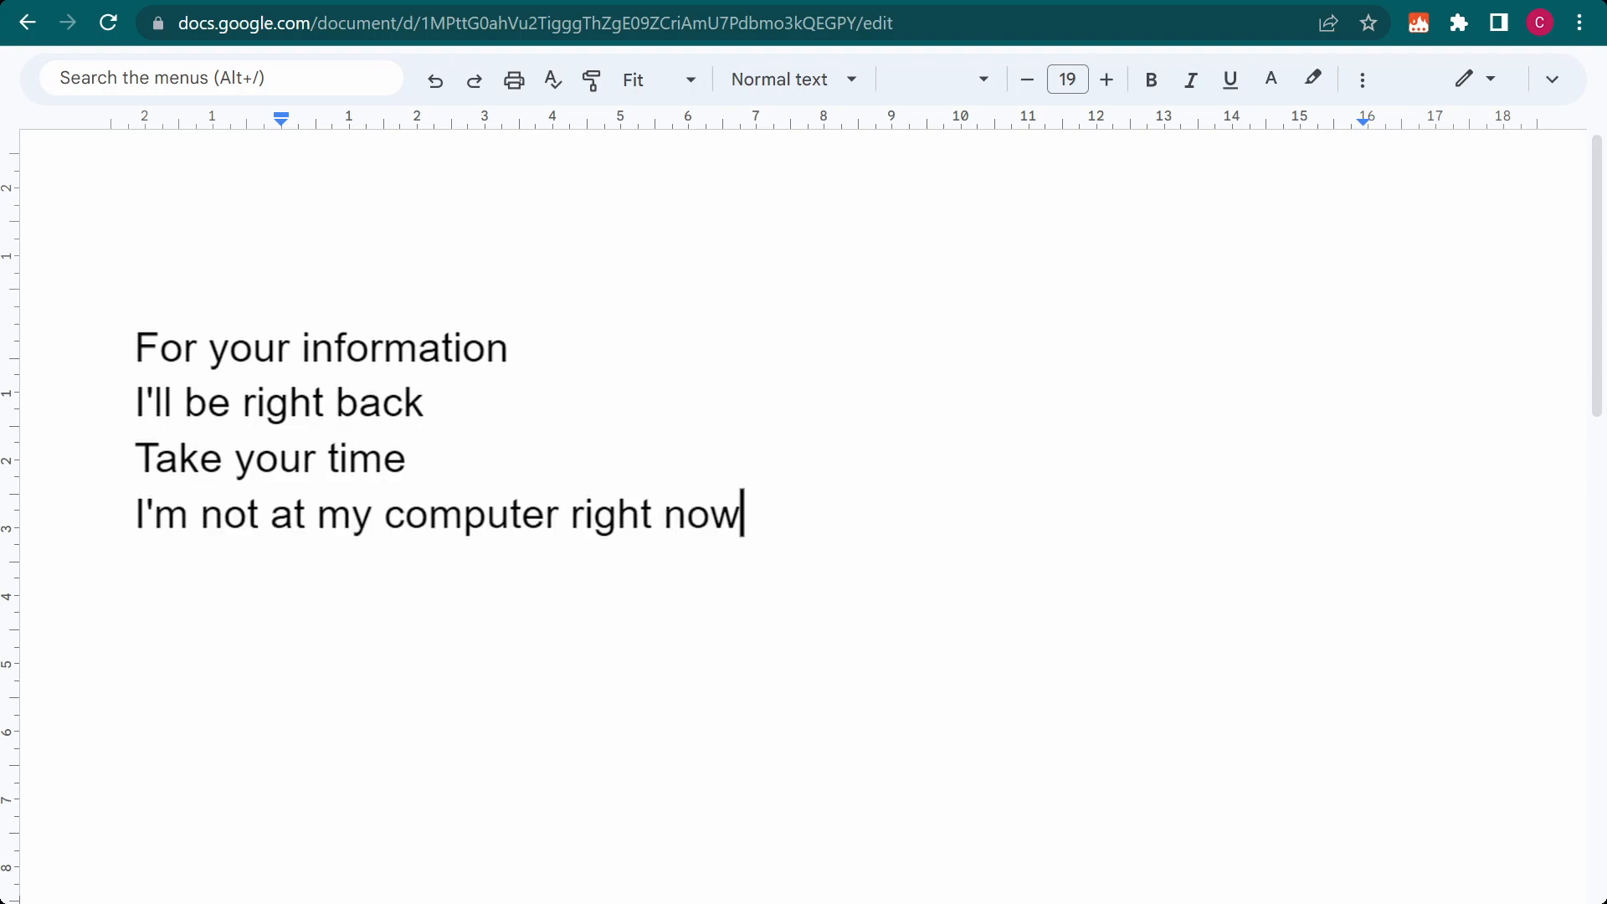
Replace the document text with Treatise on "The Trial" by Franz Kafka, and select the snippet text inserted within the surname
key("ctrl+a")
type("Treatise on \"The Trial\" by Franz ")
type("Kafka")
left_click_drag(760, 348, 1366, 348)
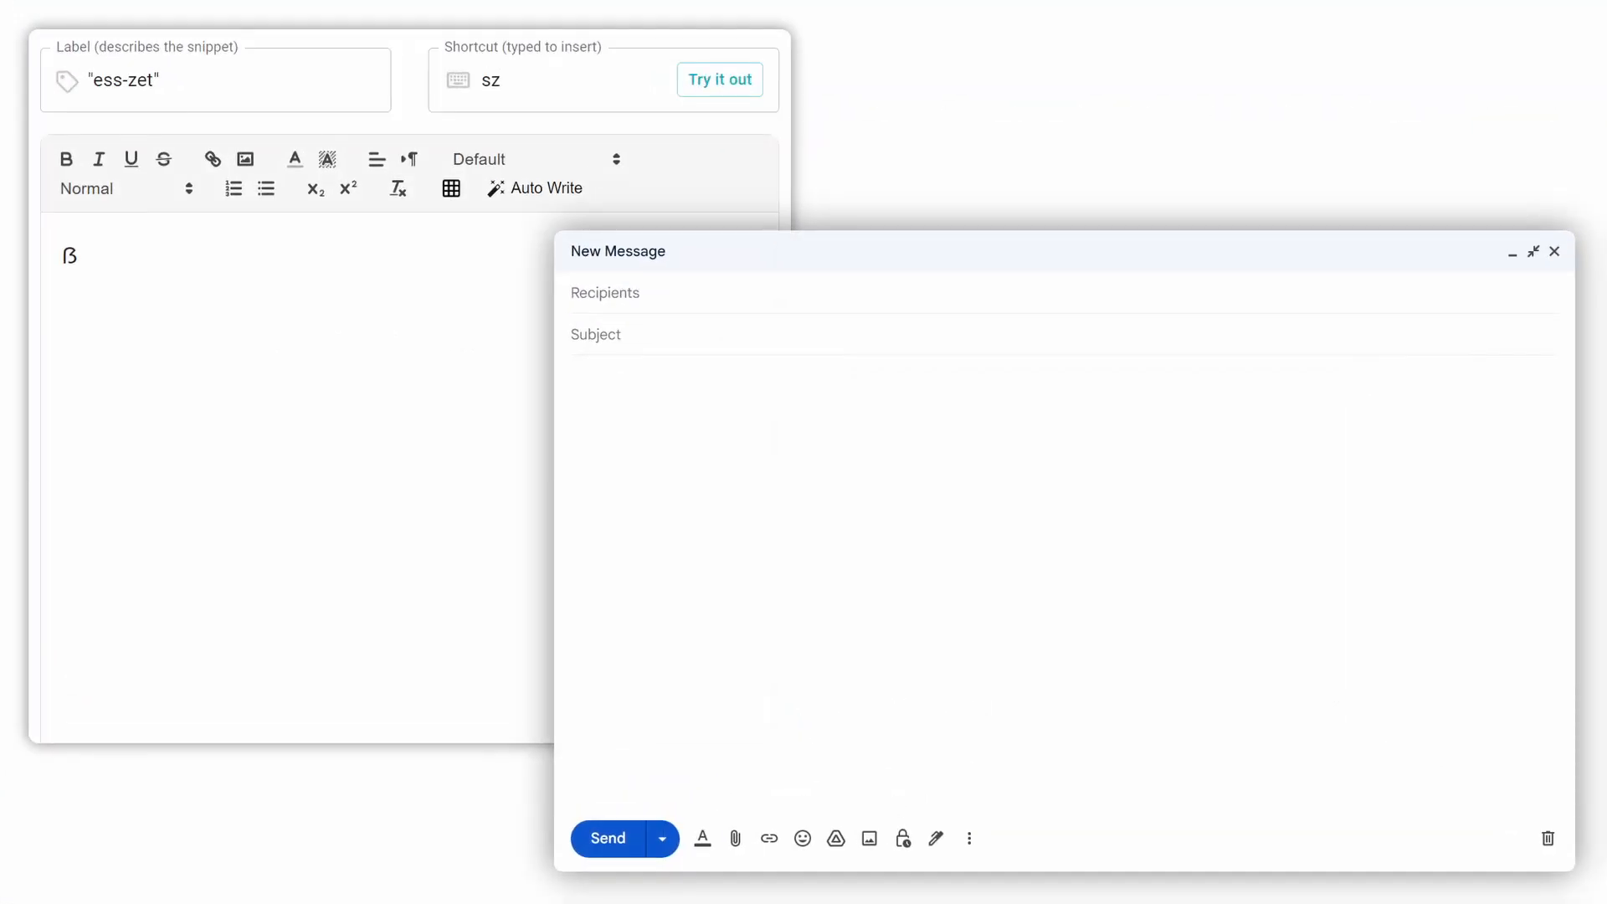
In a new Gmail message, write "Das ist eine Straße", using the sz shortcut to insert the ß
type("Das ist eine Stra")
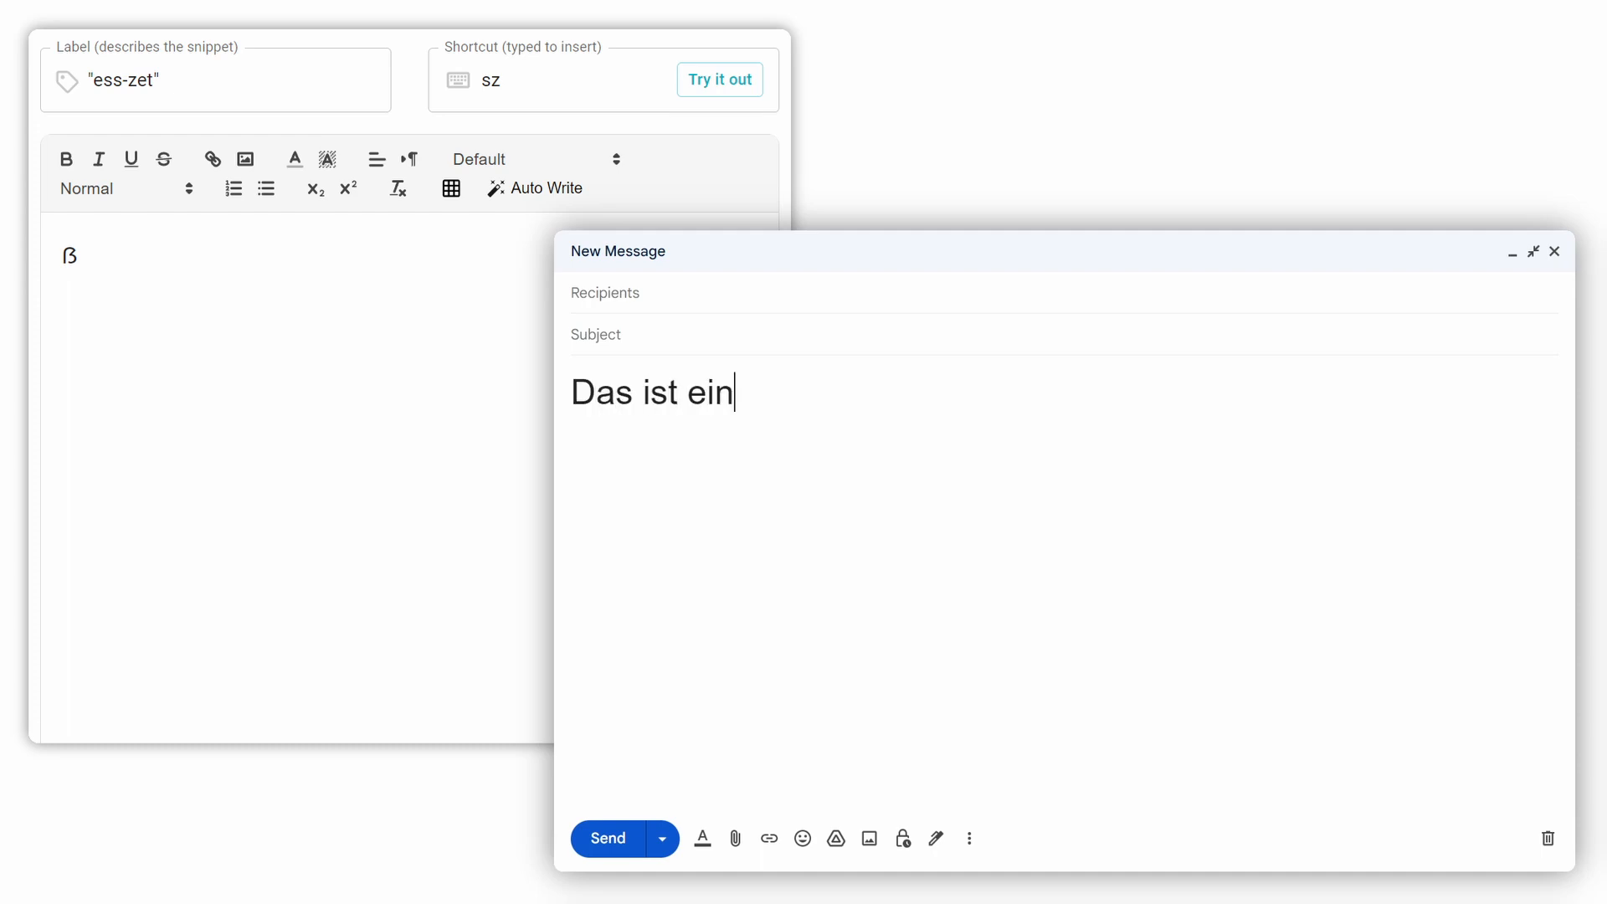
type("sze")
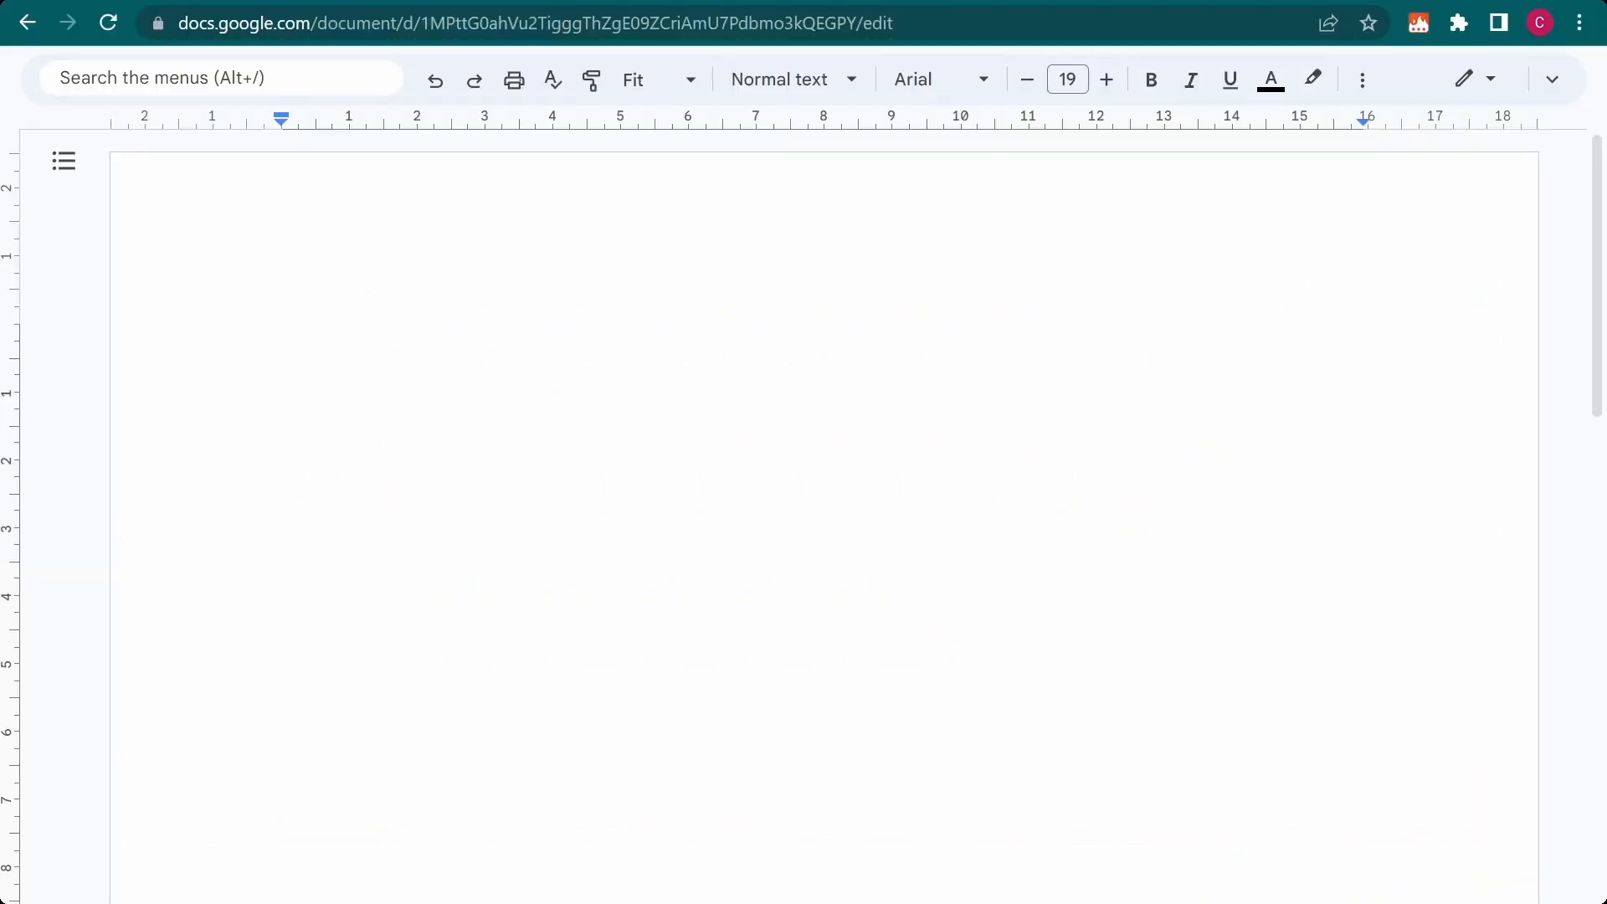
In the Google Docs document, enter "/styke" and correct its ending to "/style" by deleting and retyping the last two letters
type("/styke")
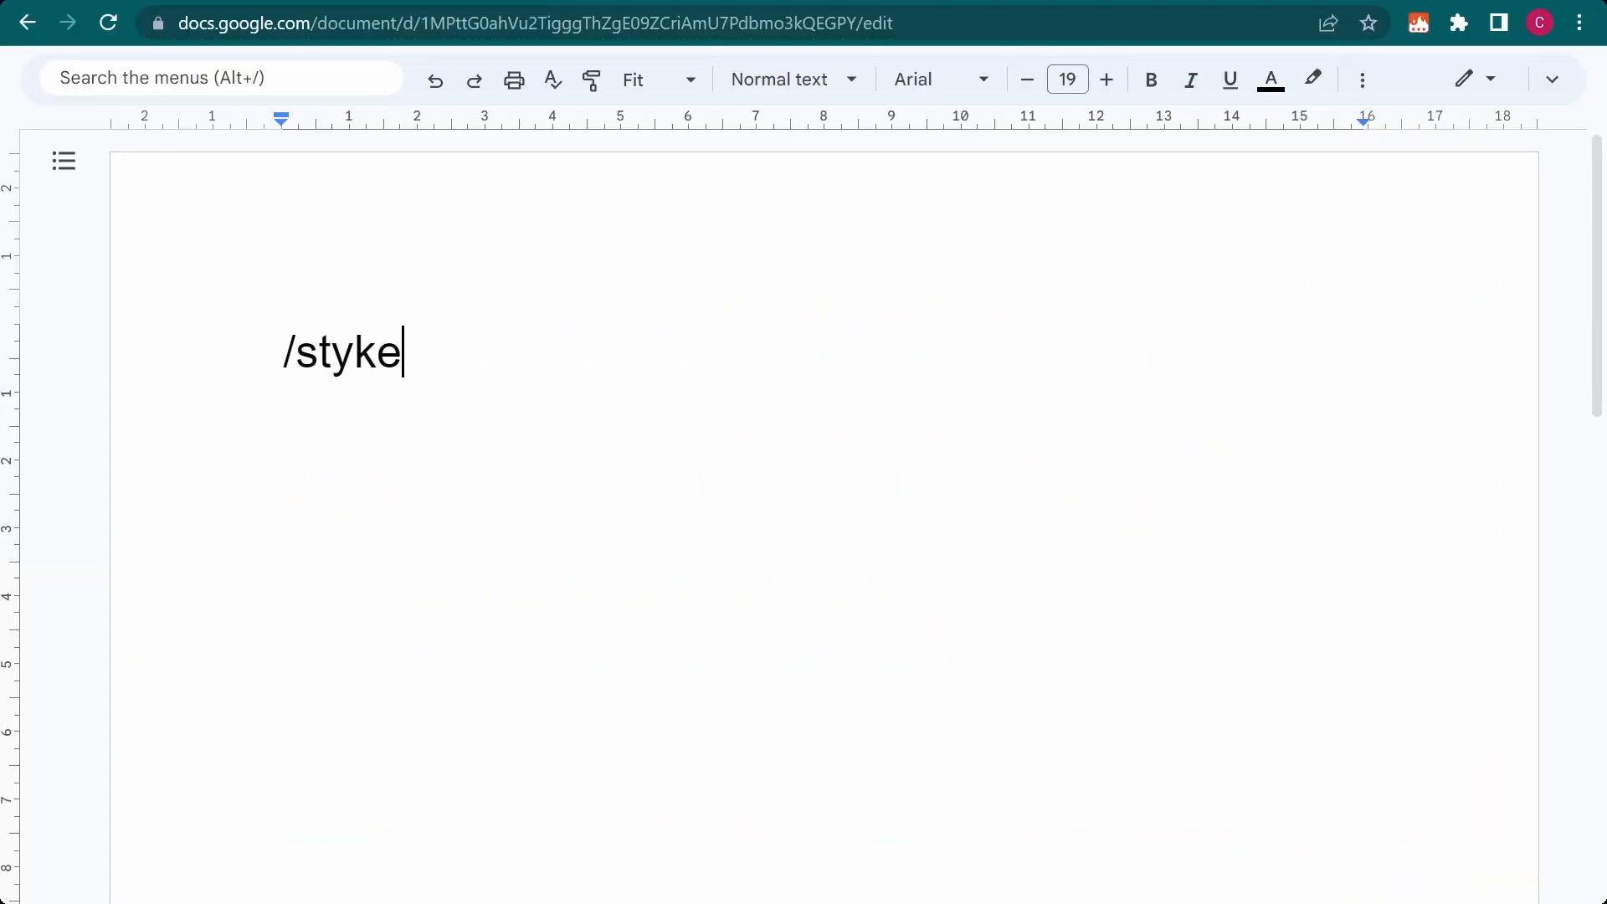
key("BackSpace")
key("BackSpace")
type("le")
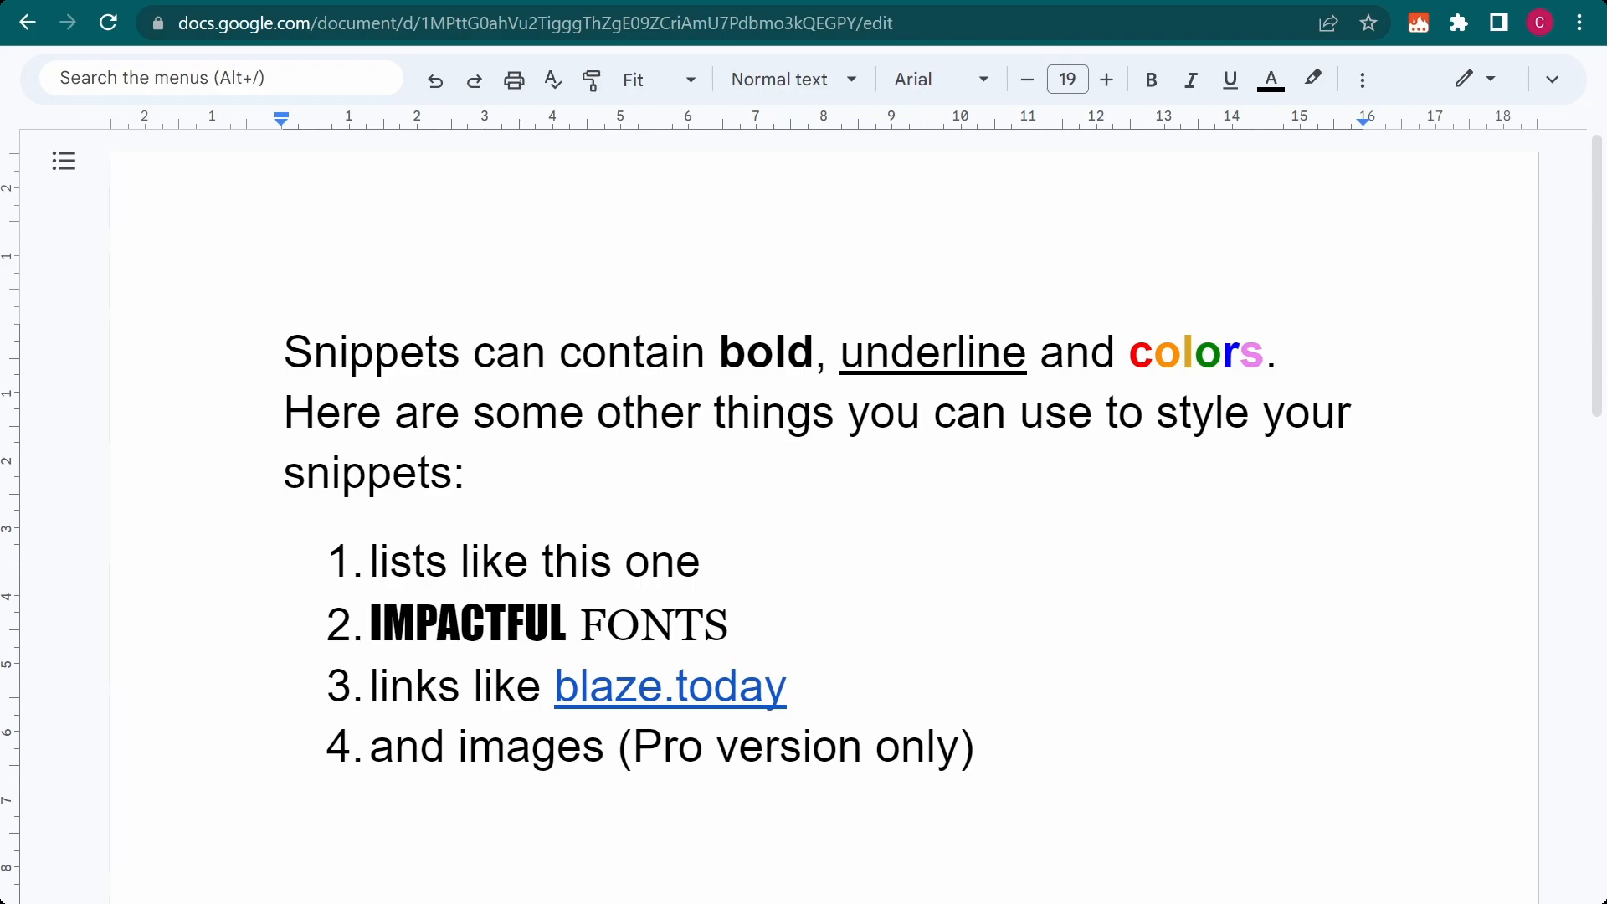
Clear the document, enter "/styke" again, and replace only the k with l in the middle of the word
key("ctrl+a")
key("BackSpace")
type("/styke")
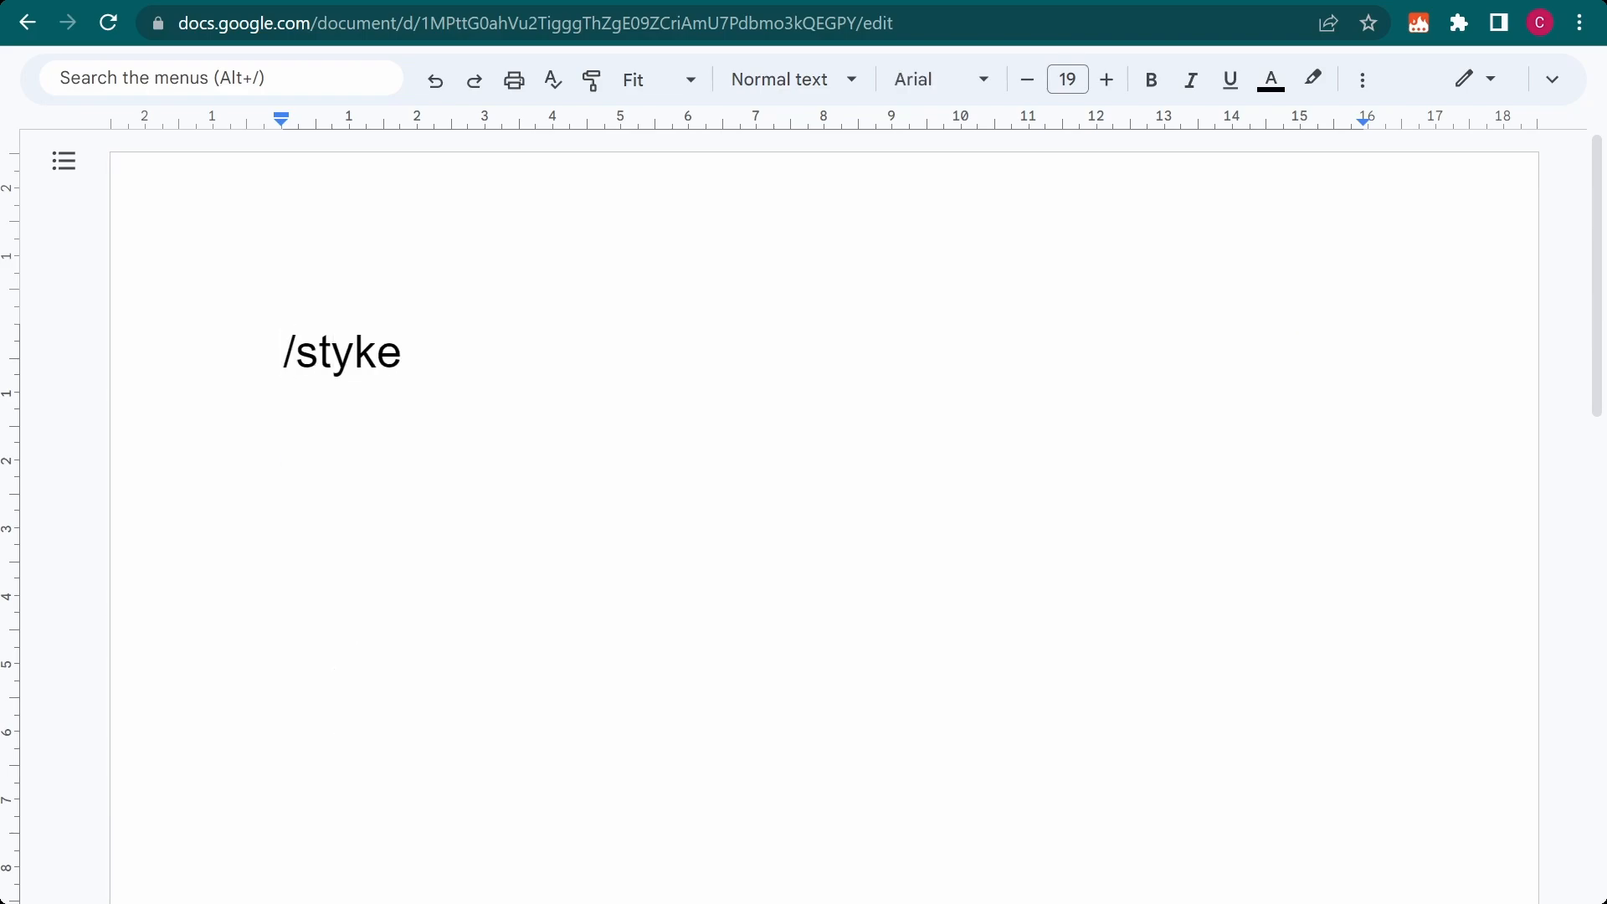
left_click(378, 358)
key("BackSpace")
type("l")
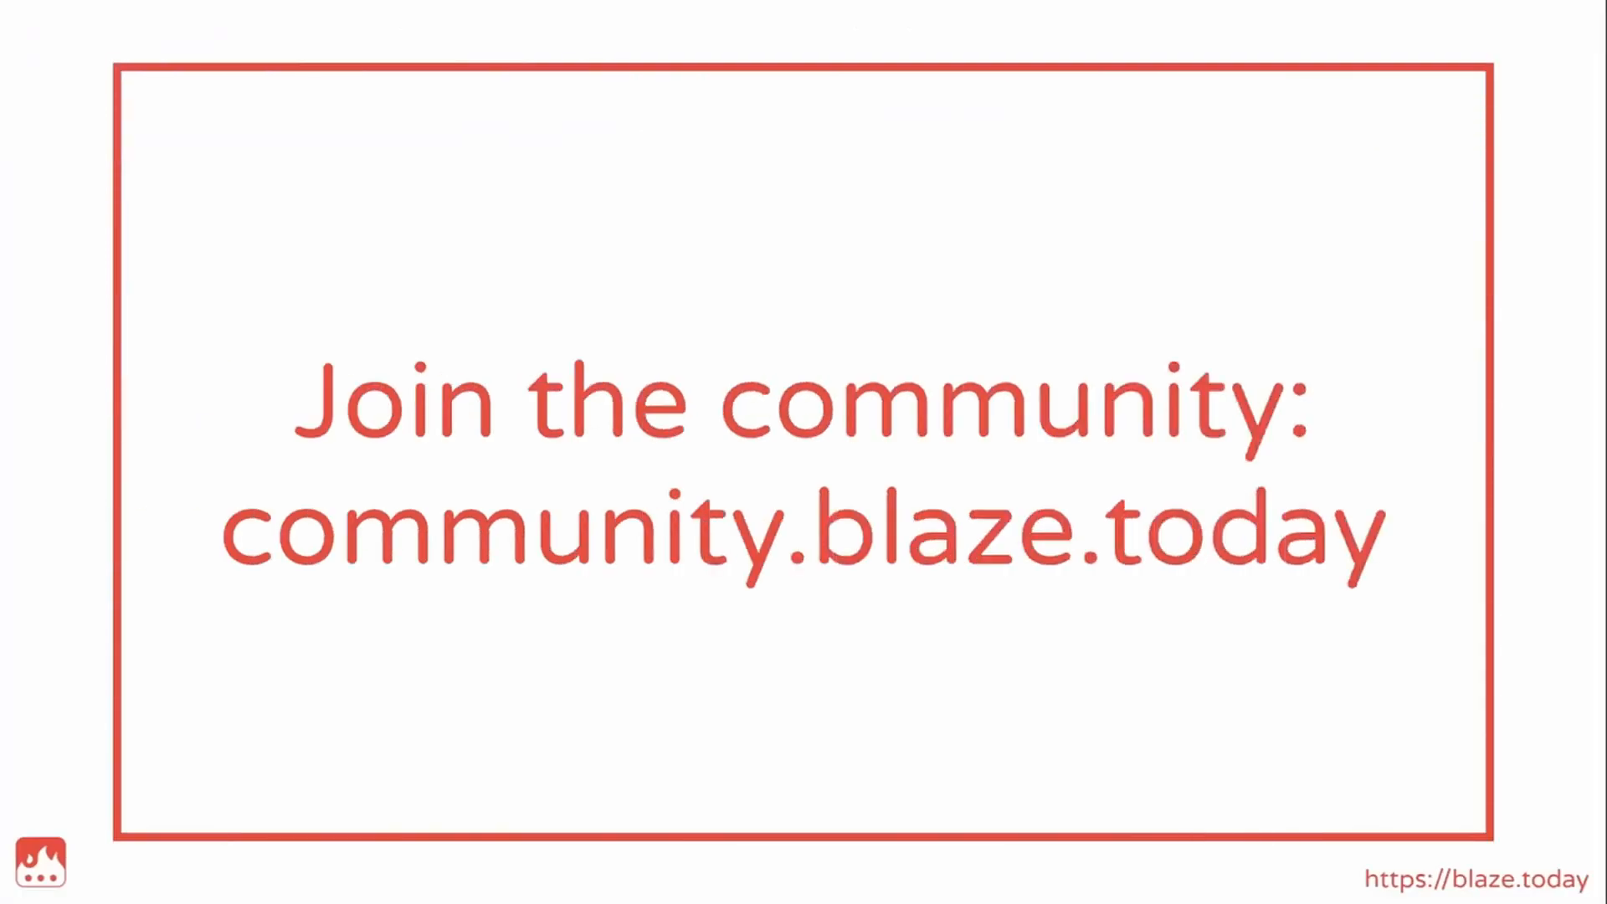